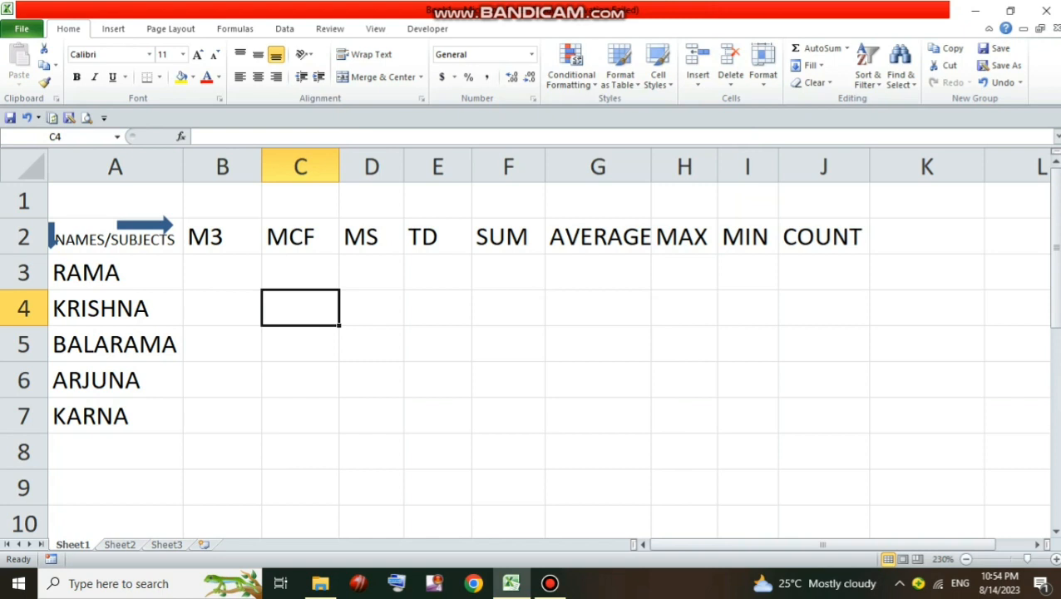
Centre the table A2:J7 horizontally and vertically and apply All Borders to it
drag(114, 237, 823, 416)
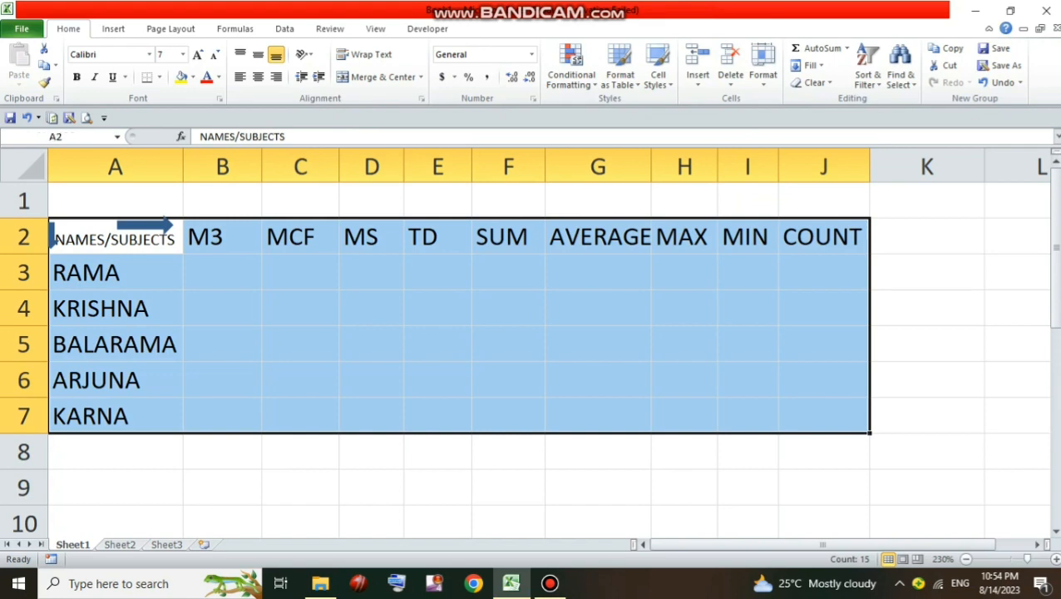
click(257, 76)
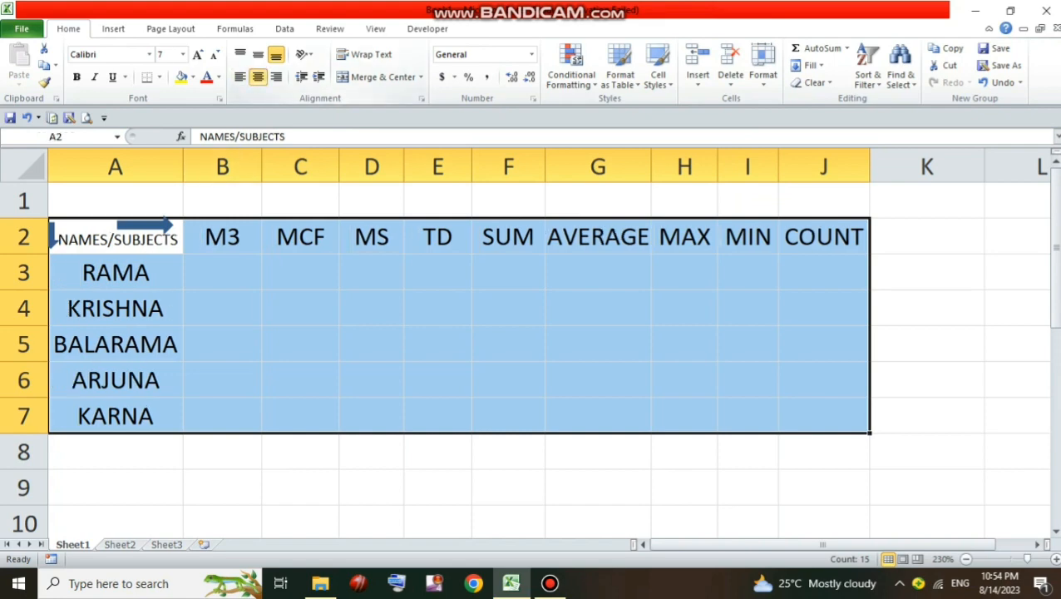
click(257, 54)
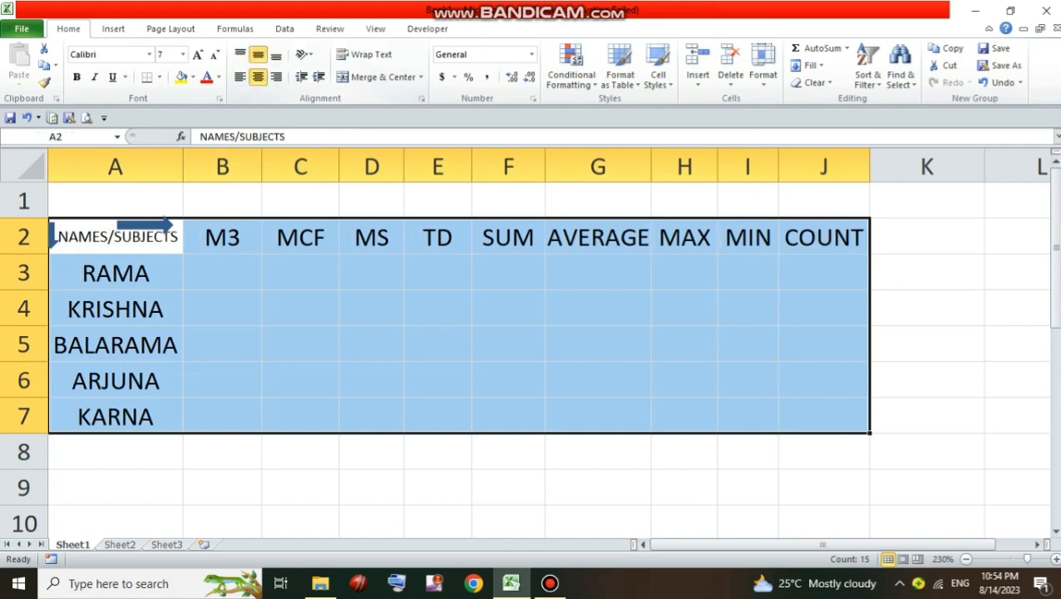
click(159, 77)
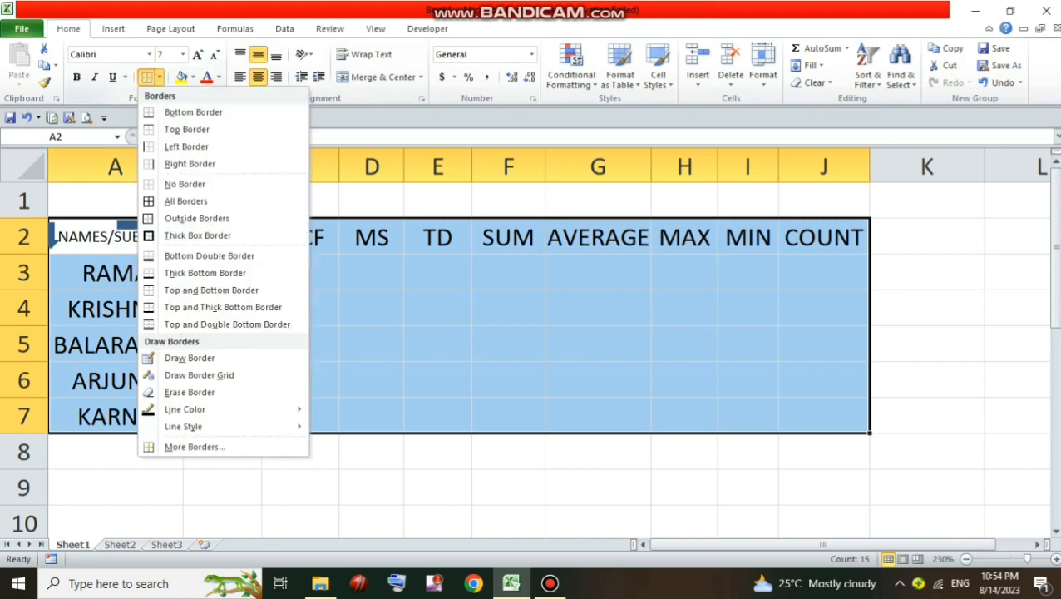
click(186, 200)
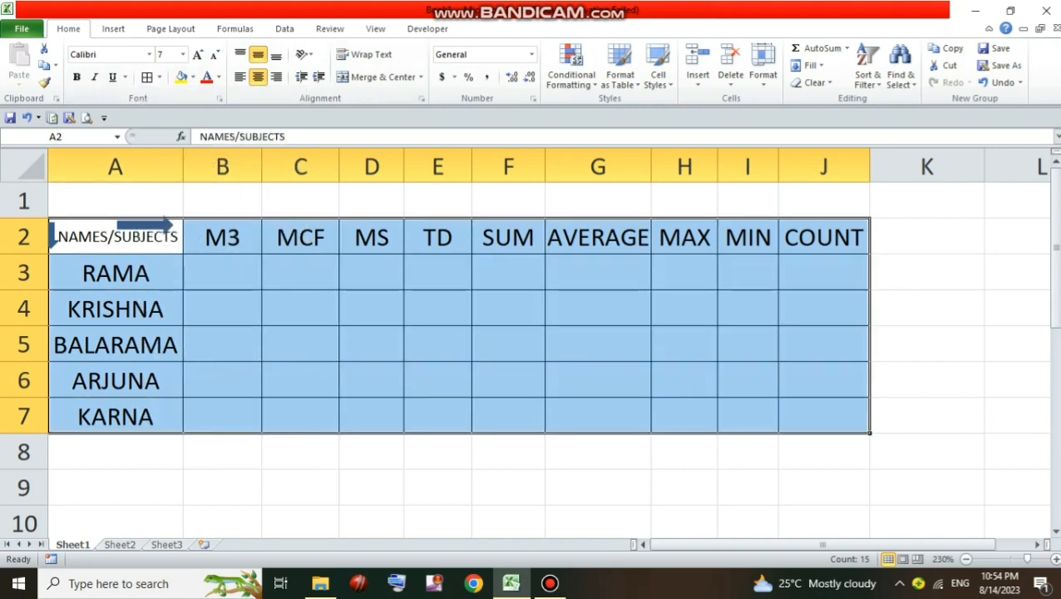
click(300, 486)
Fill the header row A2:J2 with the standard yellow colour
drag(116, 237, 823, 237)
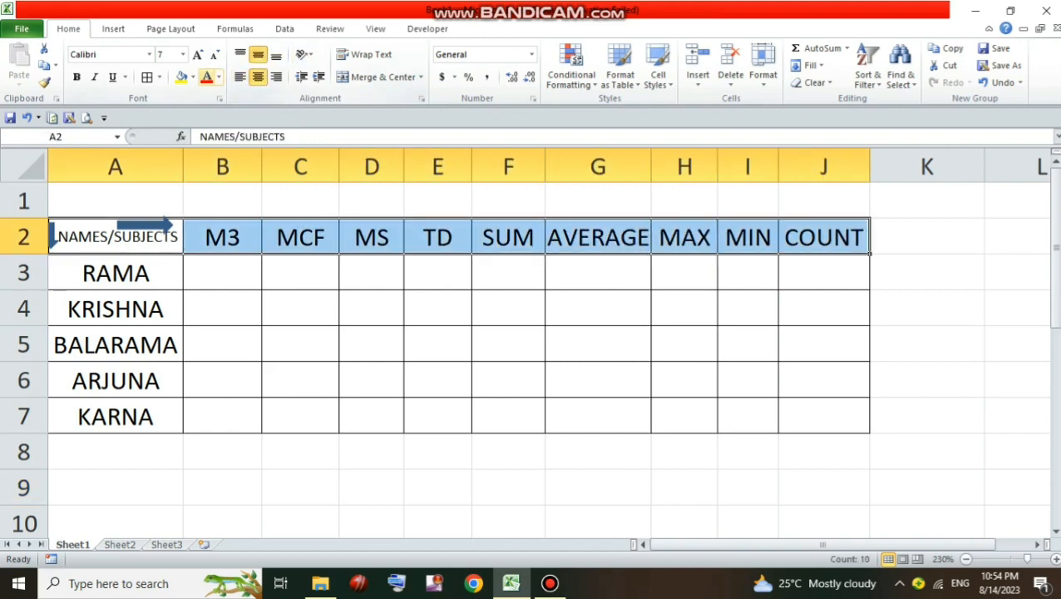
click(192, 77)
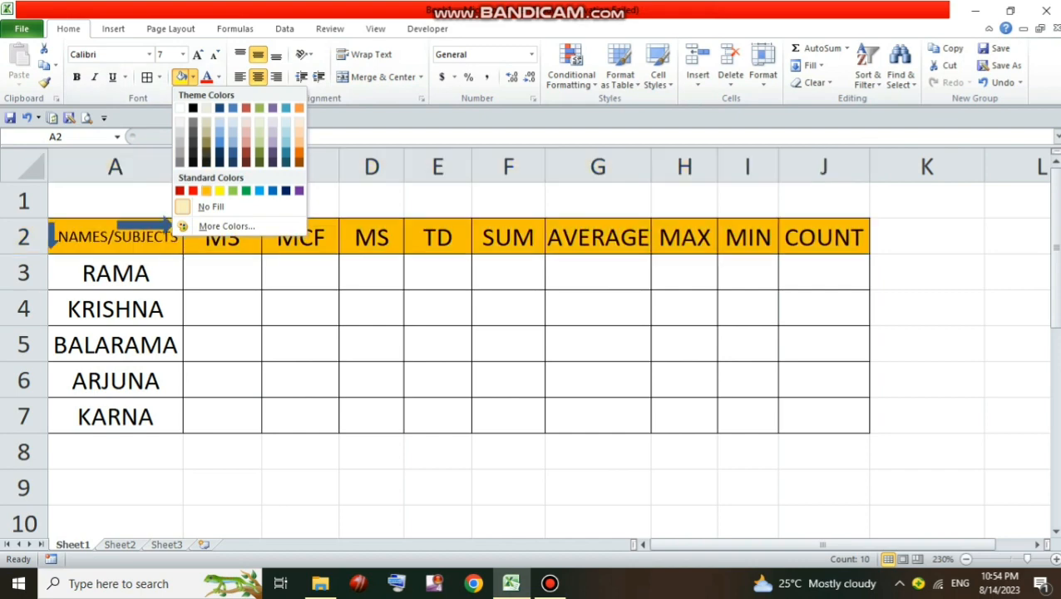
click(220, 191)
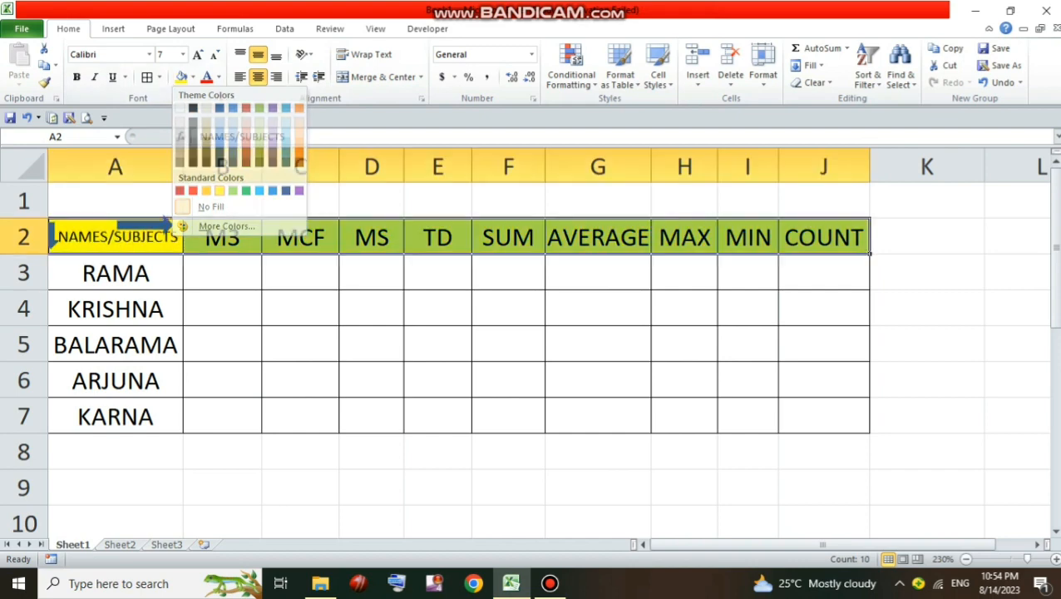
click(301, 487)
click(222, 452)
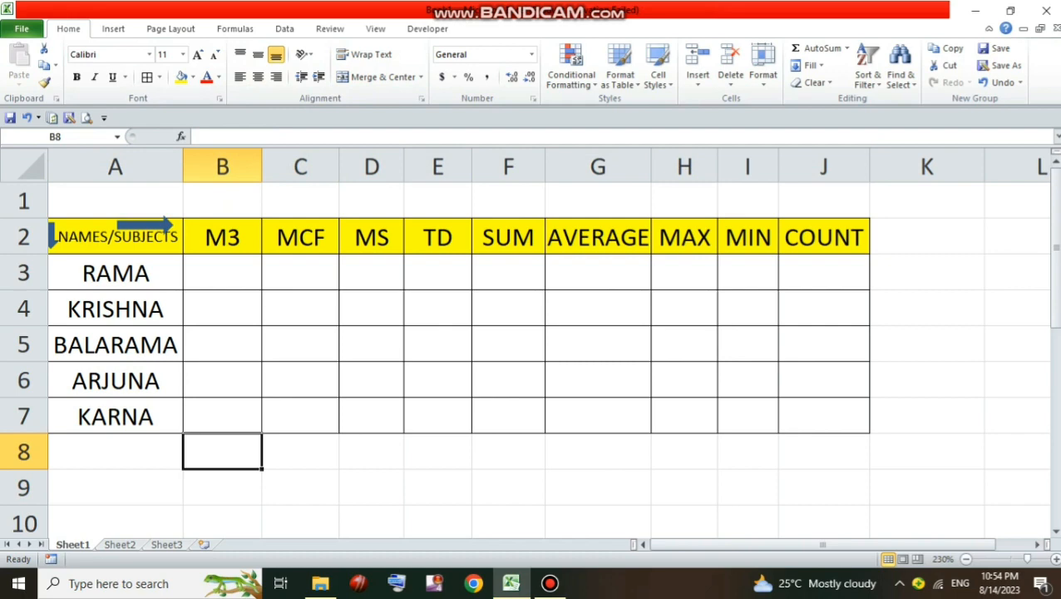
Enter the formula =RANDBETWEEN(1,50) in cell B3 to generate a random mark
click(222, 271)
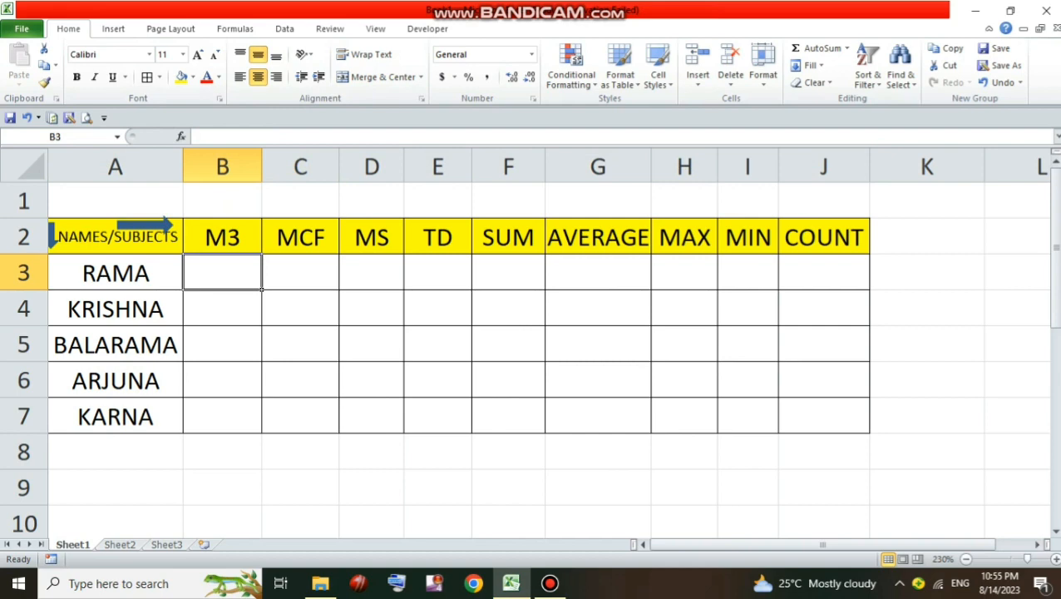
text(=)
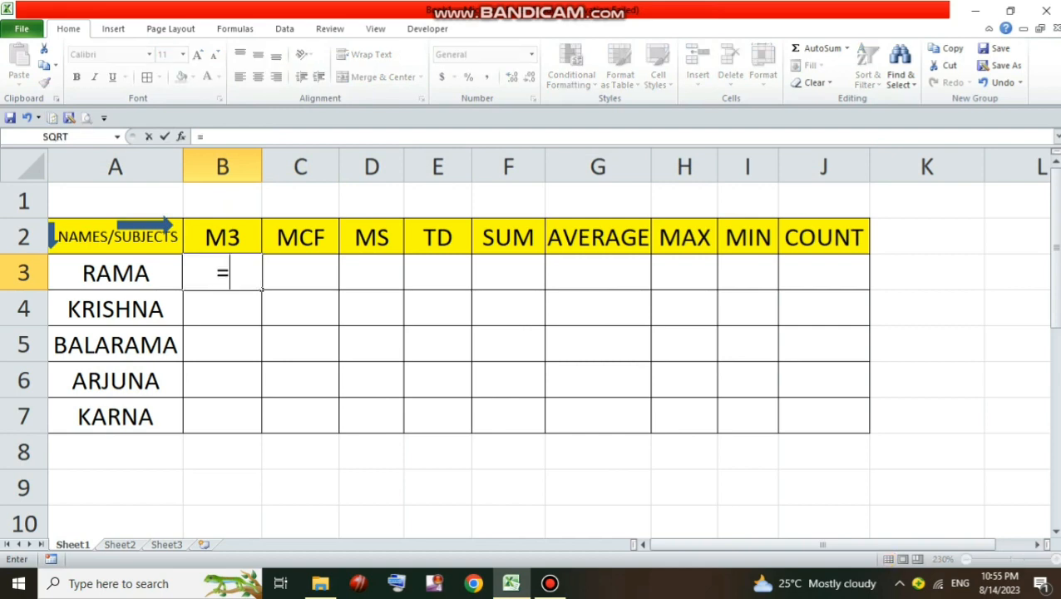
text(R)
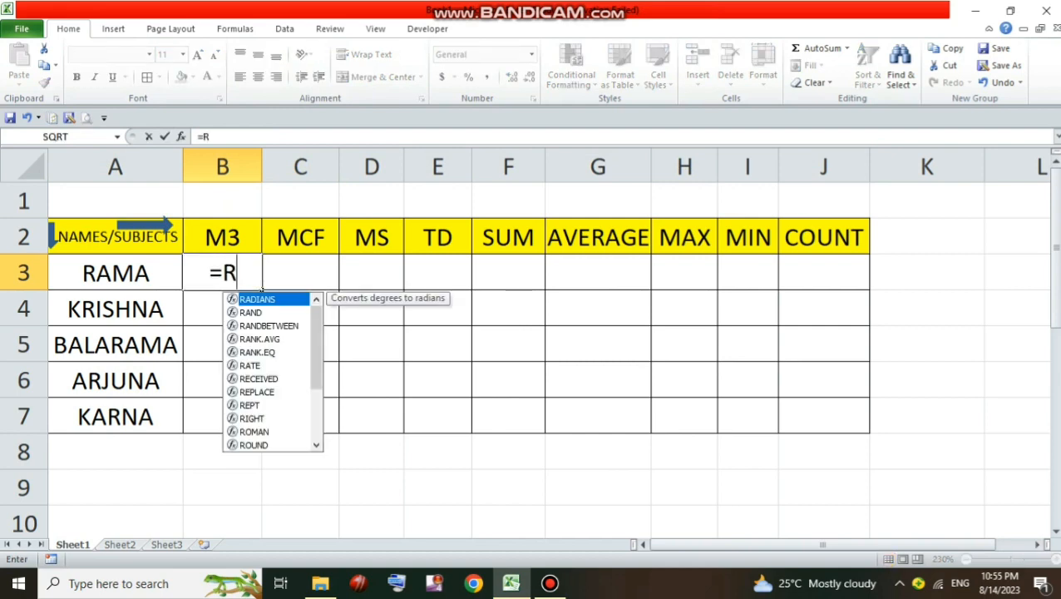
text(ANDBETWEE)
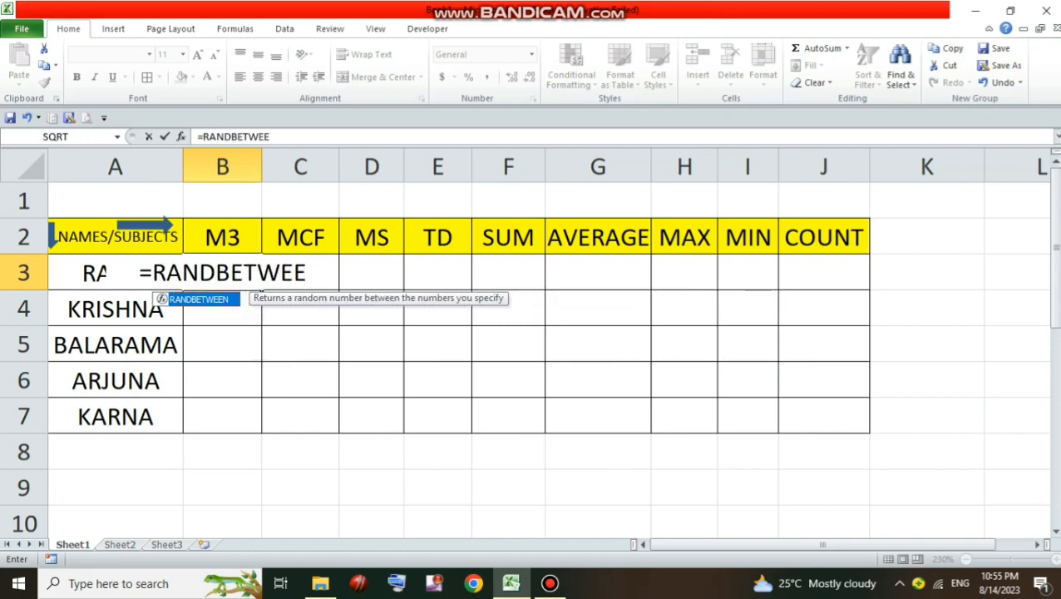
text(N()
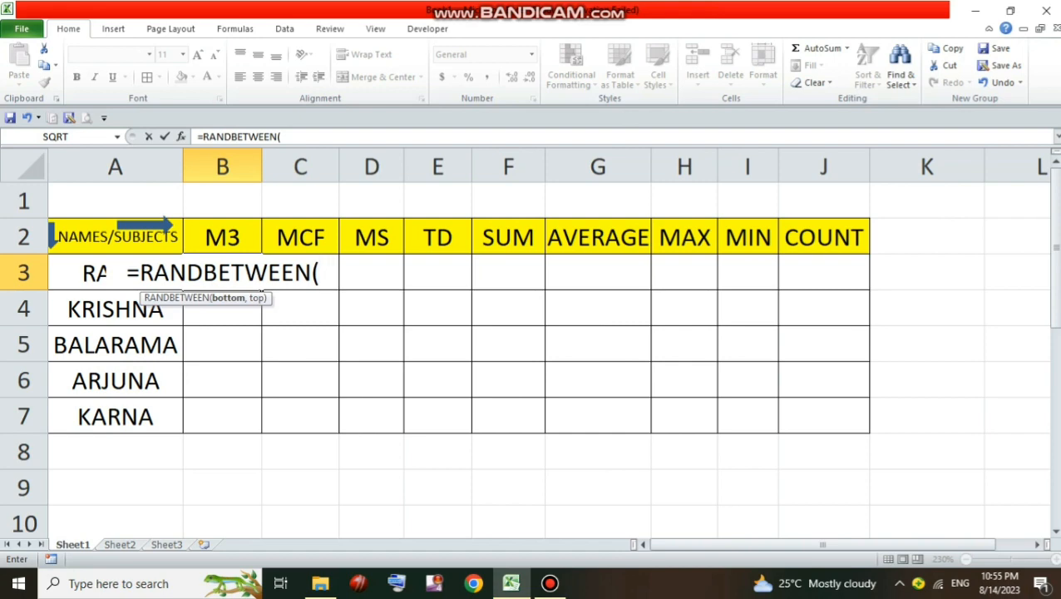
text(1)
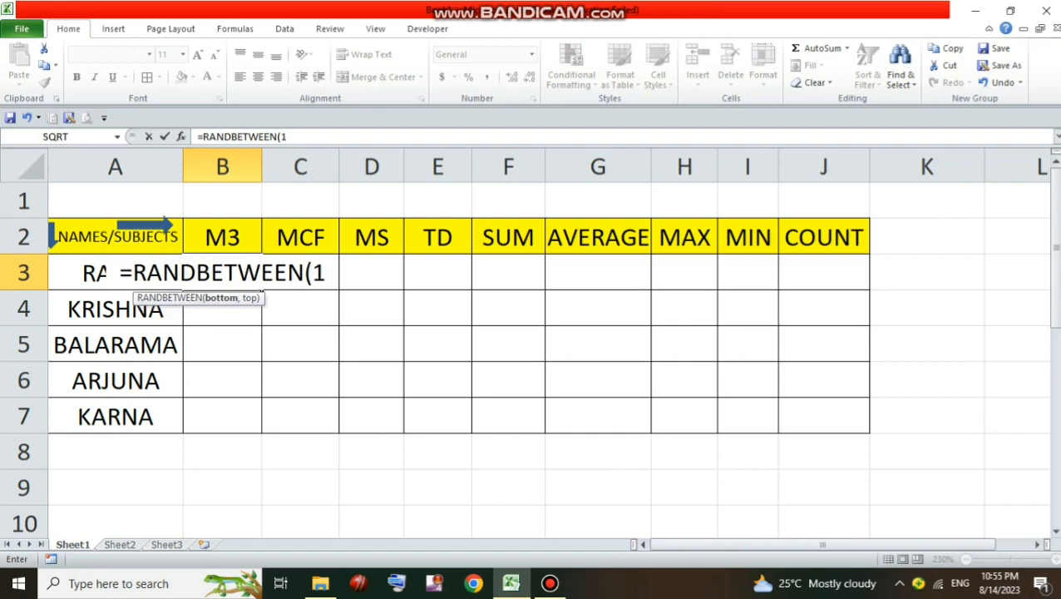
text(,50)
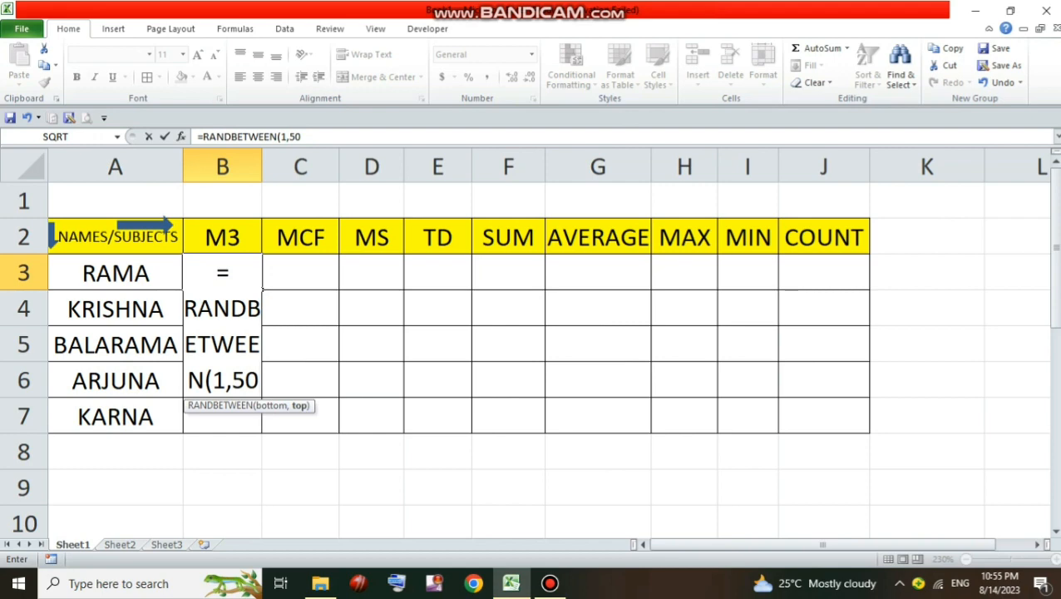
text())
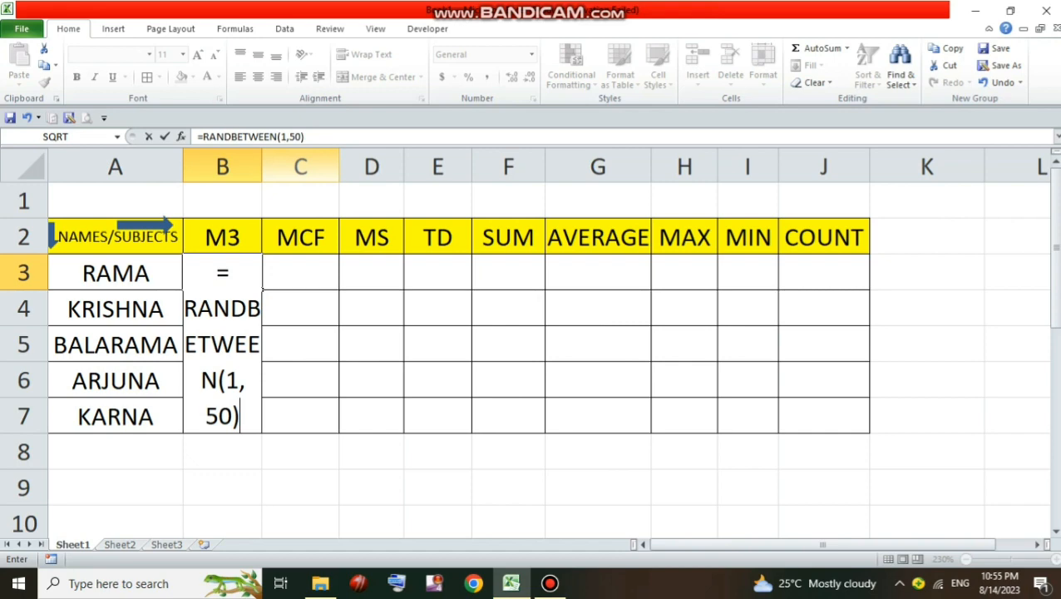
key(Return)
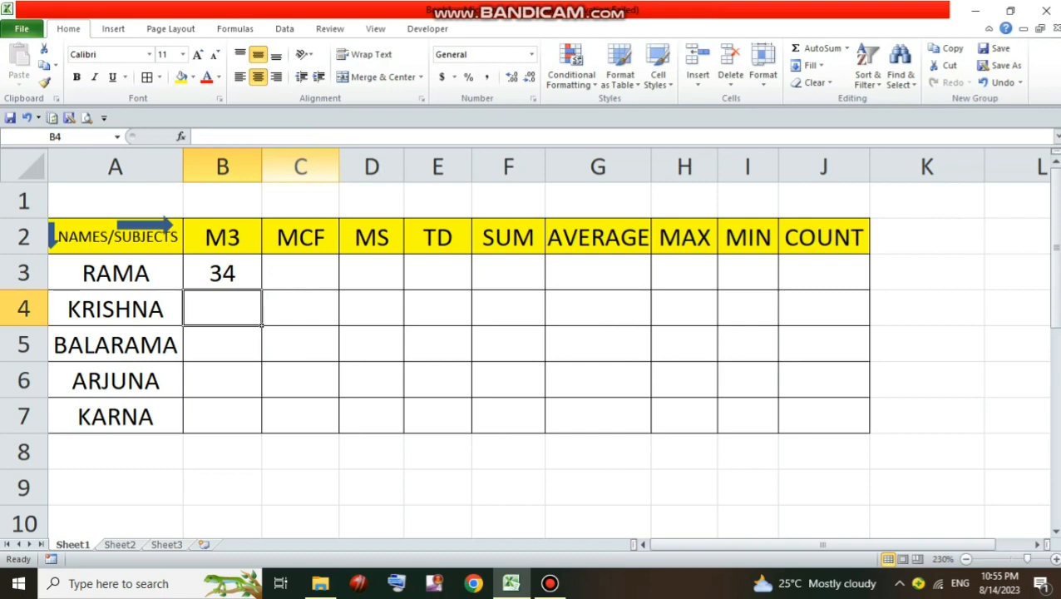
Fill the random-mark formula from B3 across all subjects and students in B3:E7
click(222, 273)
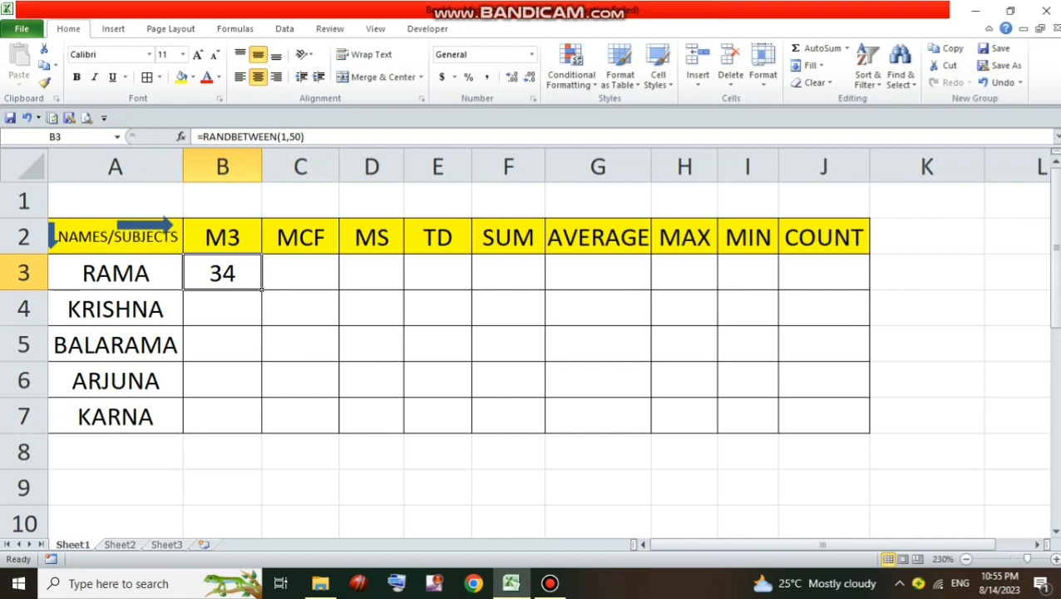
drag(262, 288, 449, 425)
click(222, 345)
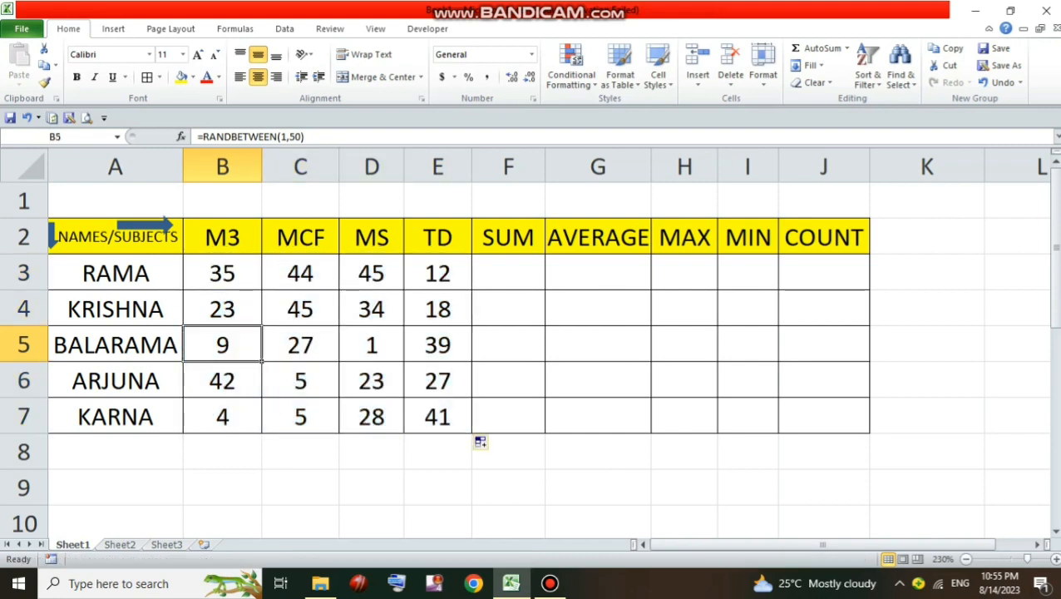
click(222, 452)
Copy the block of random marks in B3:E7
drag(222, 273, 437, 416)
drag(222, 272, 438, 415)
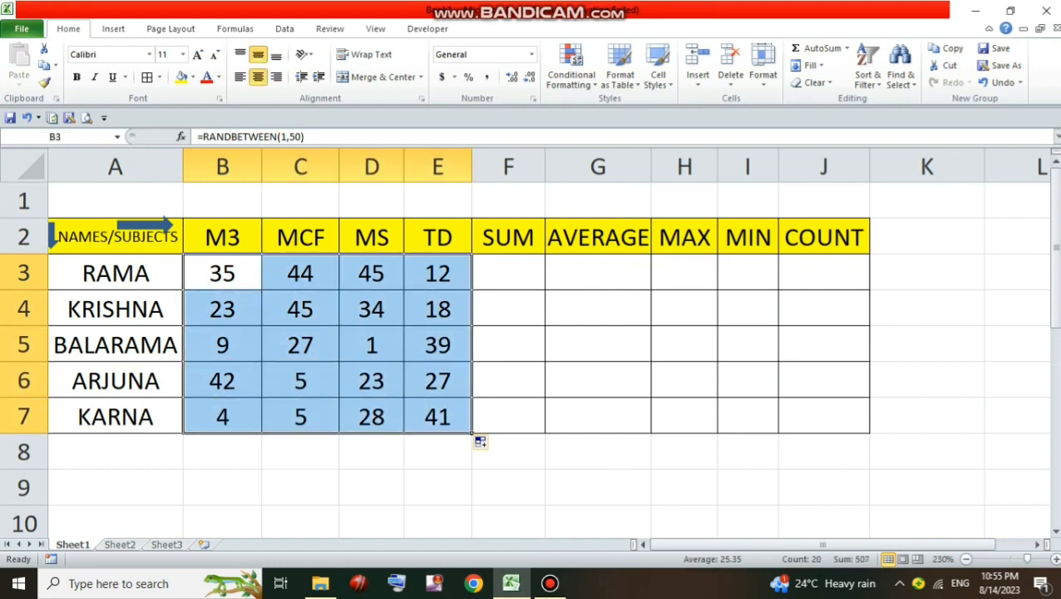
right_click(233, 279)
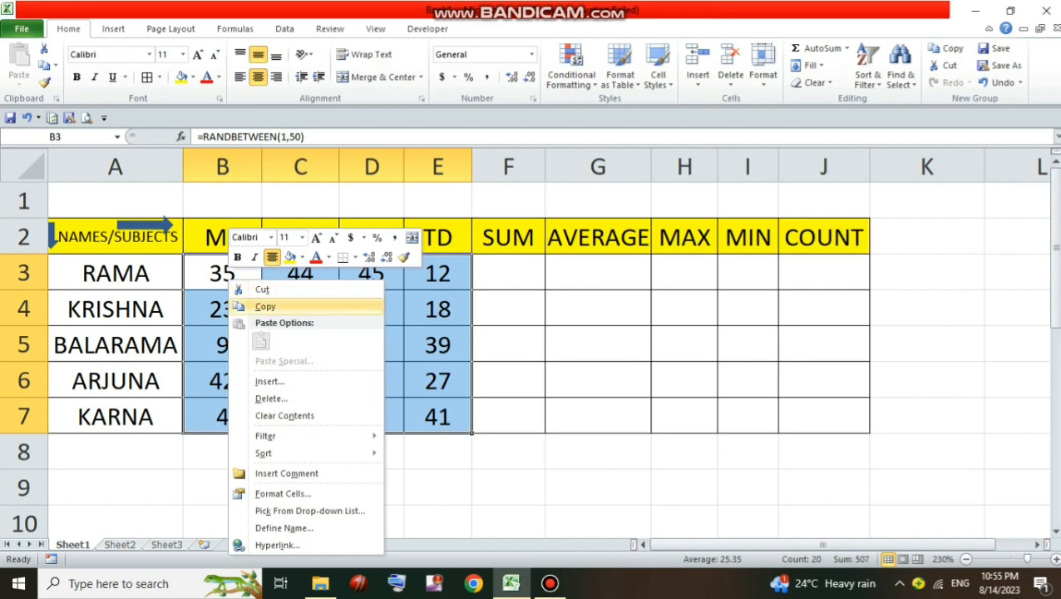
click(265, 306)
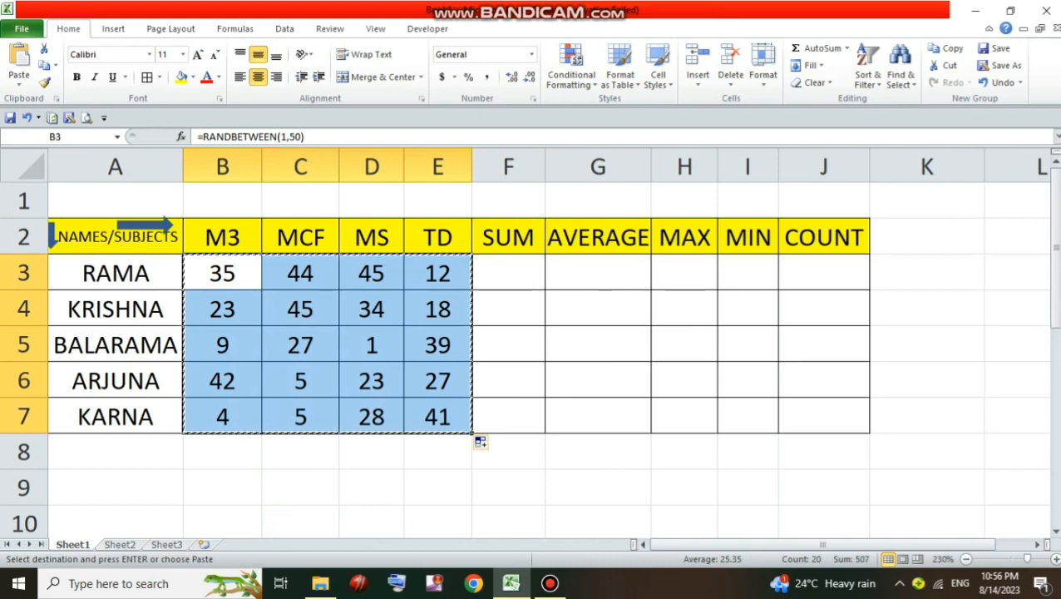
drag(222, 273, 437, 415)
right_click(237, 262)
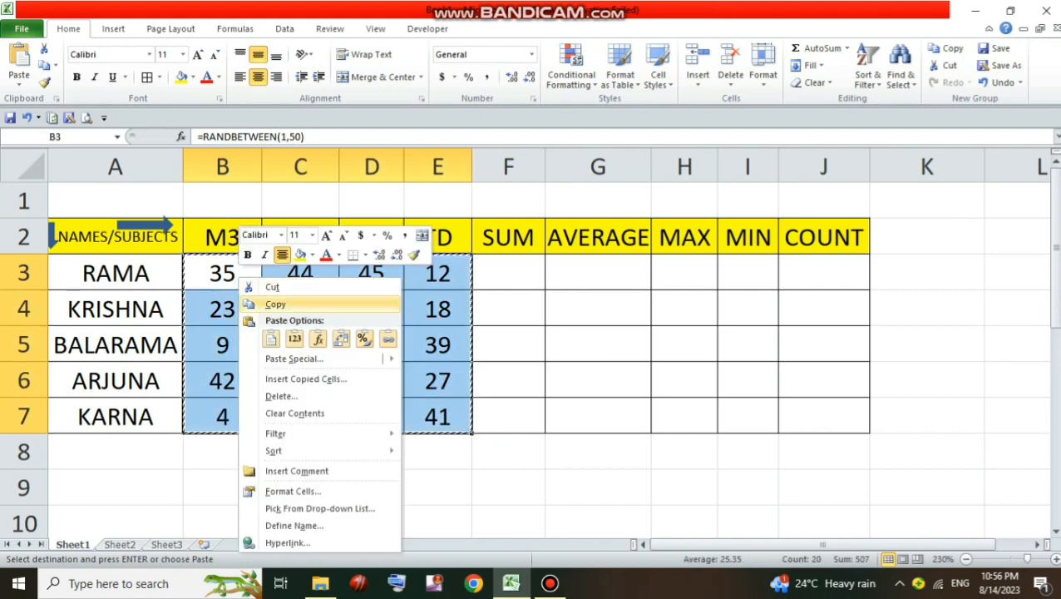
click(274, 304)
Paste the copied marks back over themselves starting at B3 with Paste Special, values only, and clear the copy selection
click(223, 273)
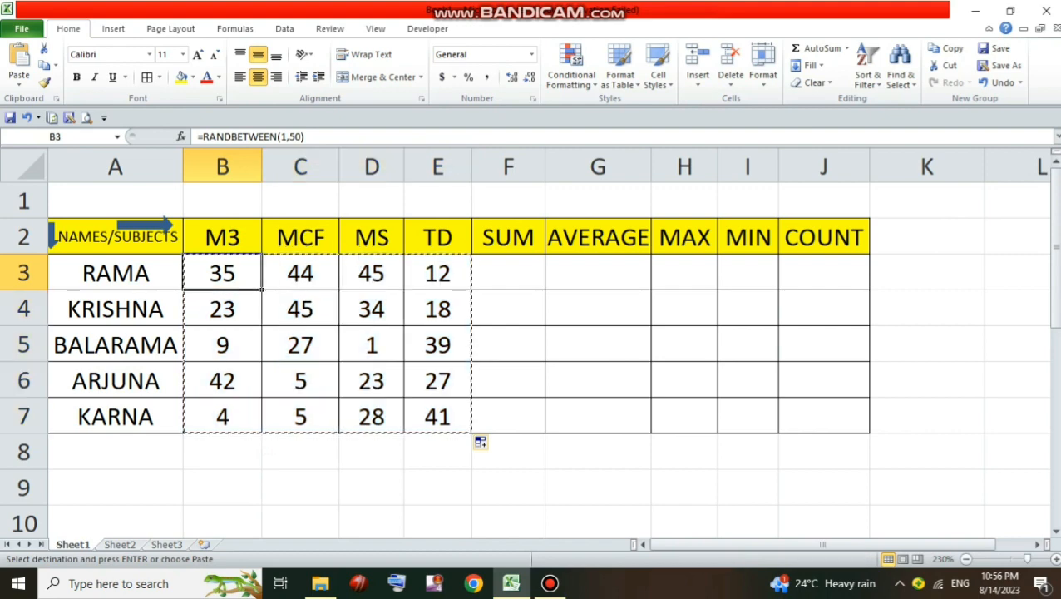
right_click(244, 275)
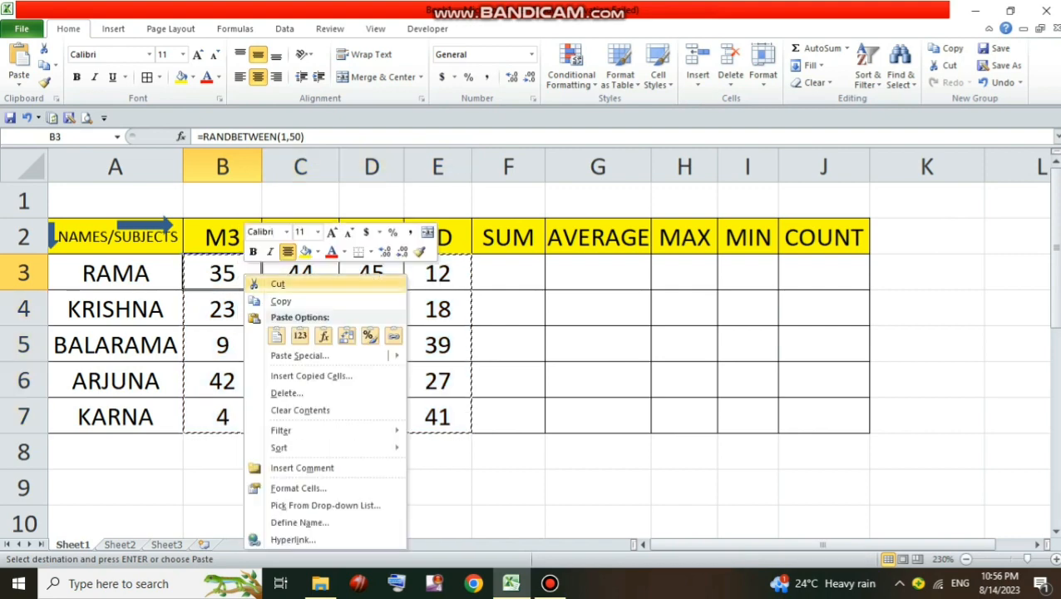
click(301, 355)
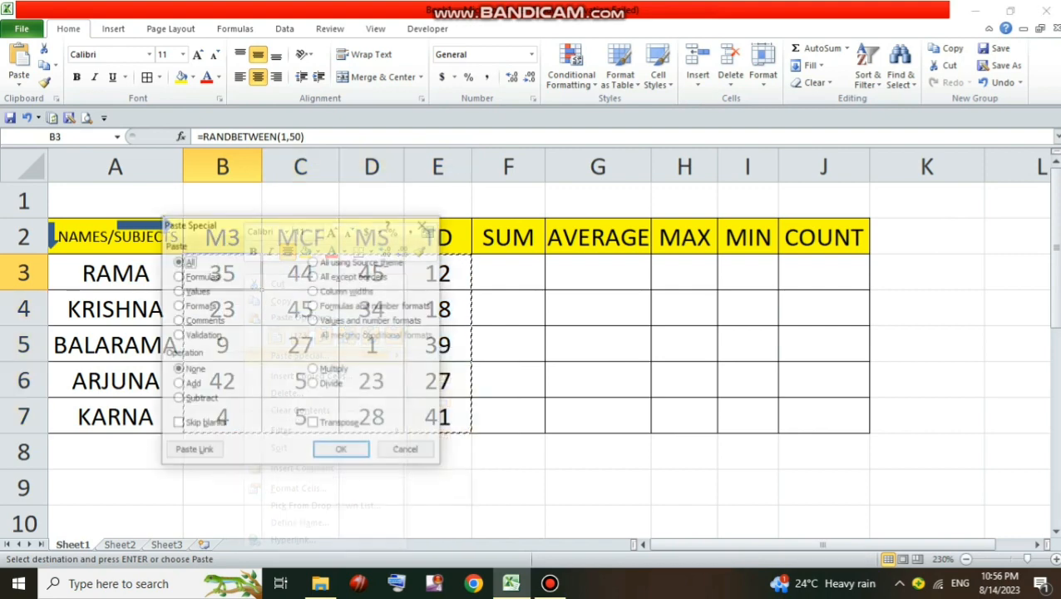
key(v)
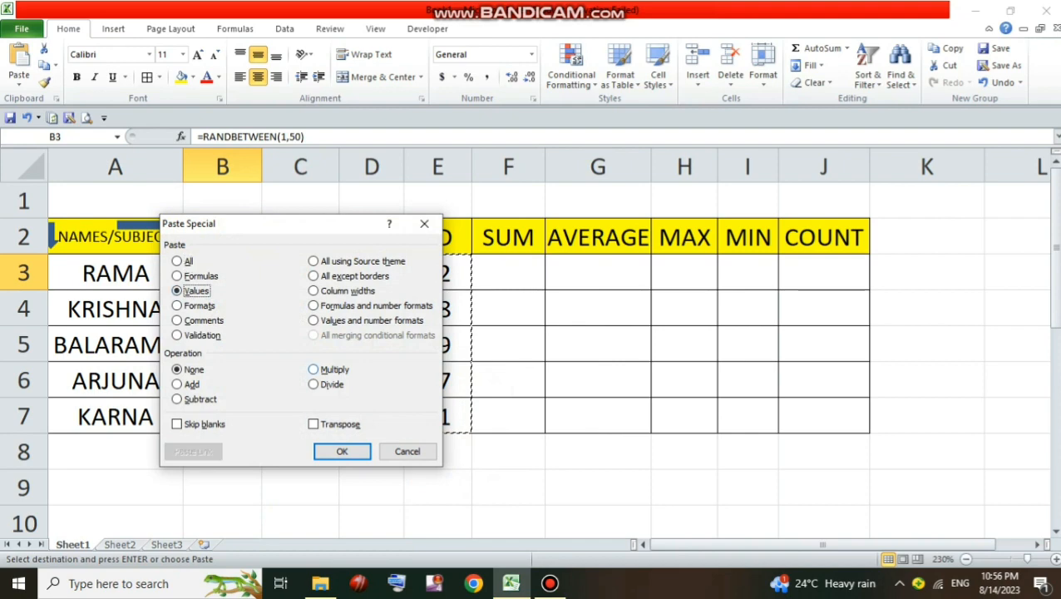
key(Return)
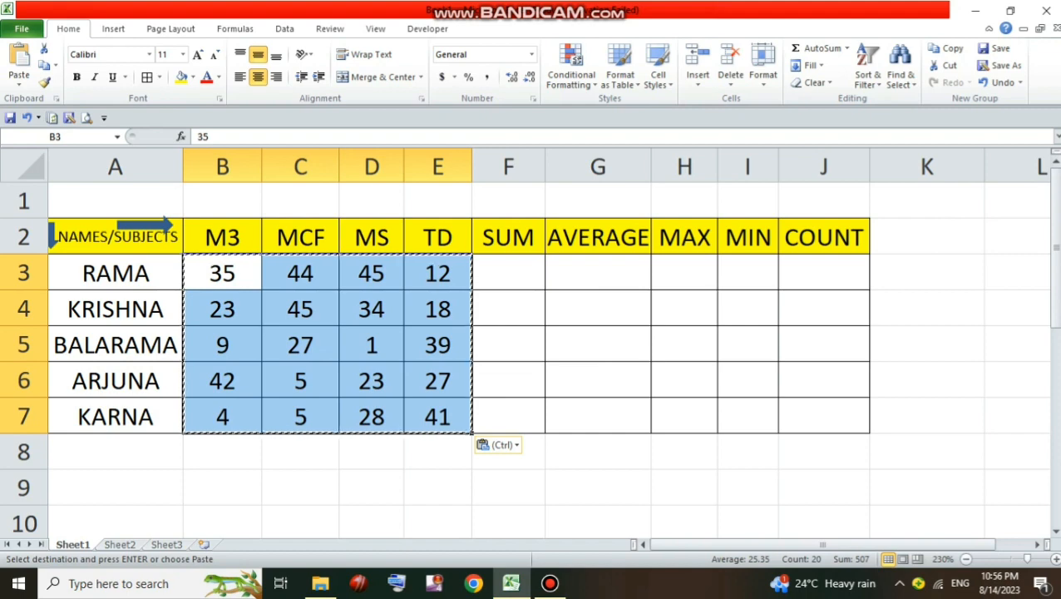
key(Escape)
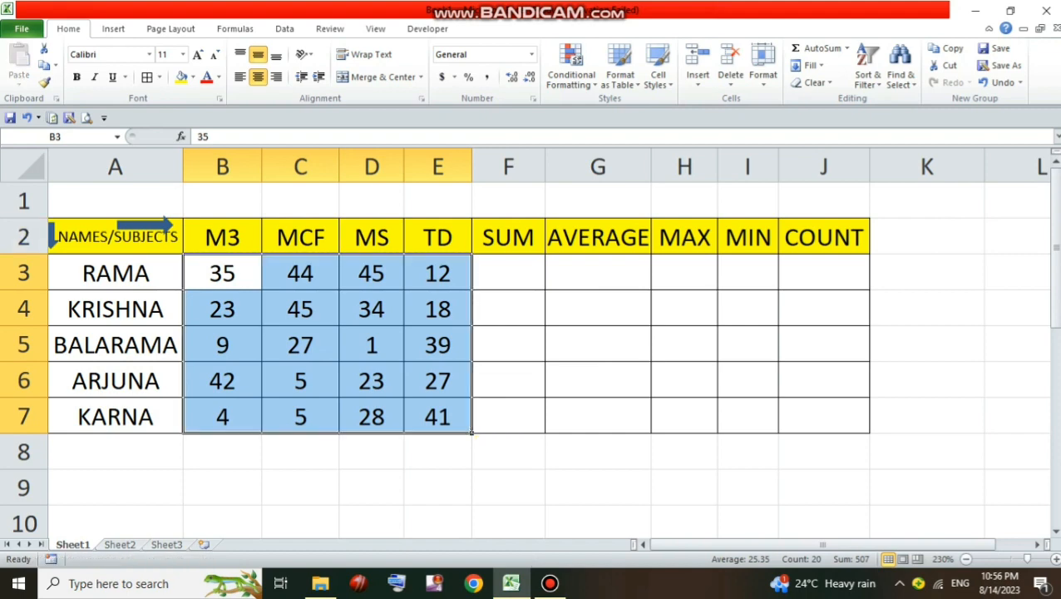
Enter =SUM(B3:E3) in cell F3 to total the first student's marks
click(508, 273)
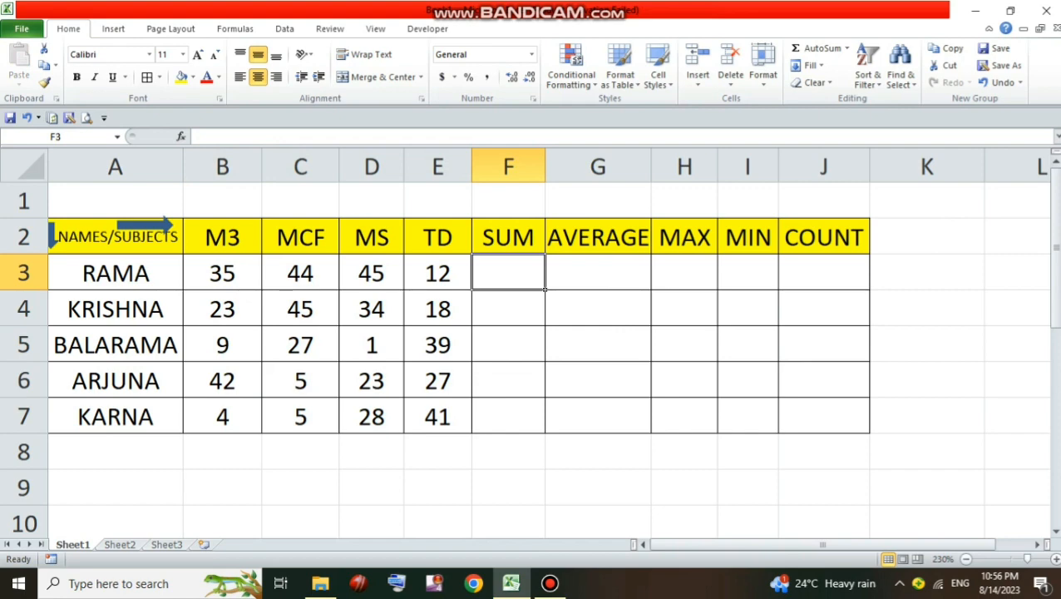
text(=)
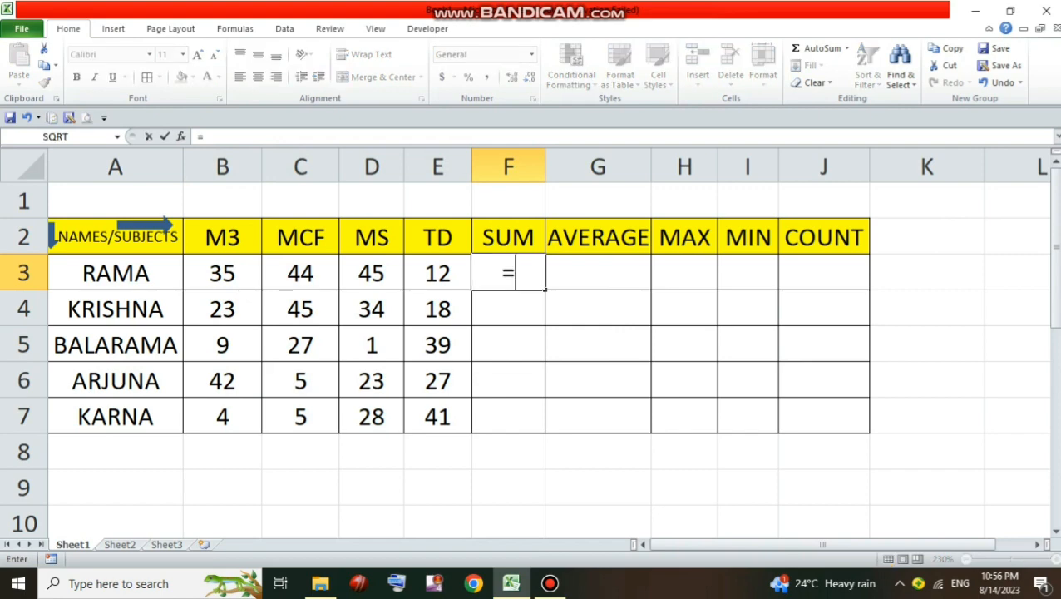
text(SUM()
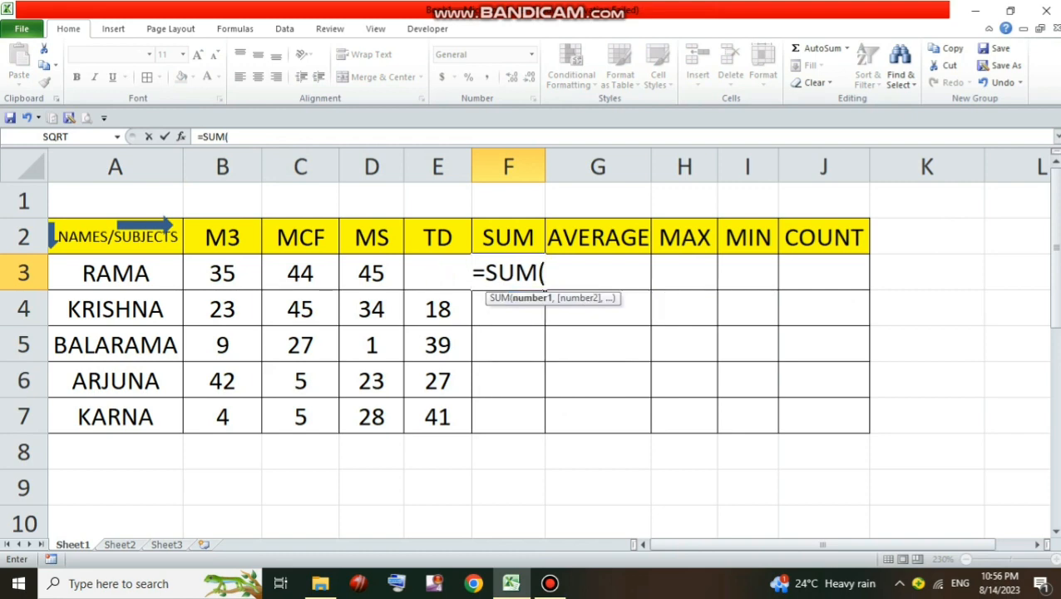
drag(221, 274, 457, 281)
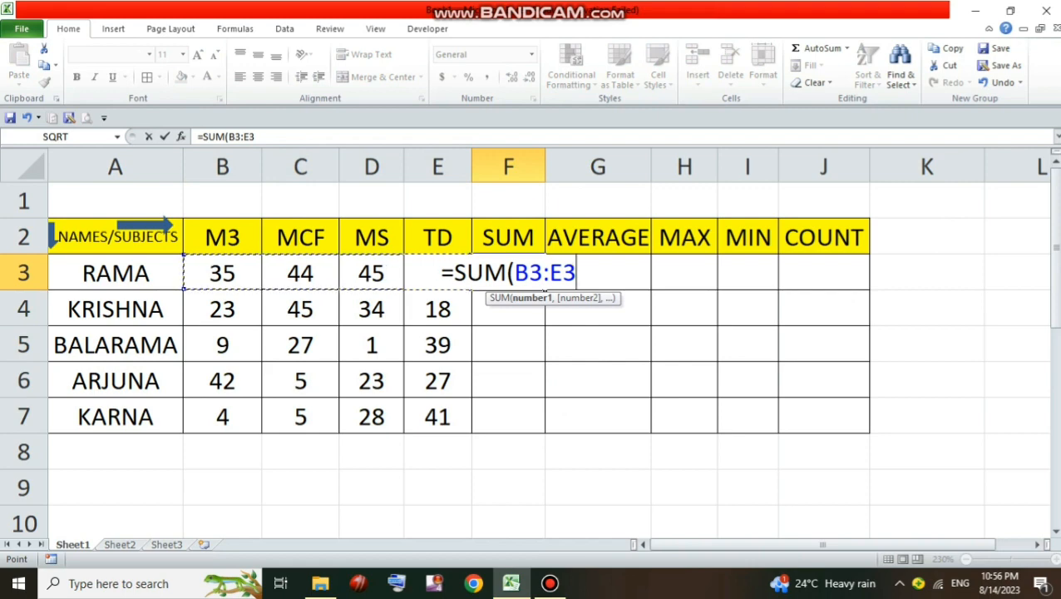
text())
key(Return)
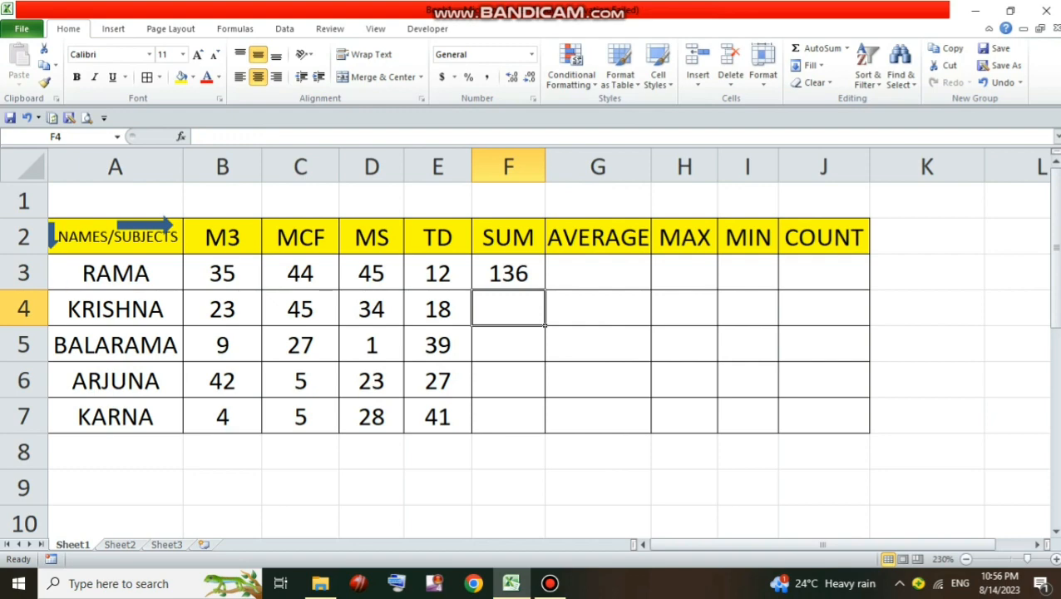
Fill the sum formula in F3 down to F7 for the remaining students
click(508, 273)
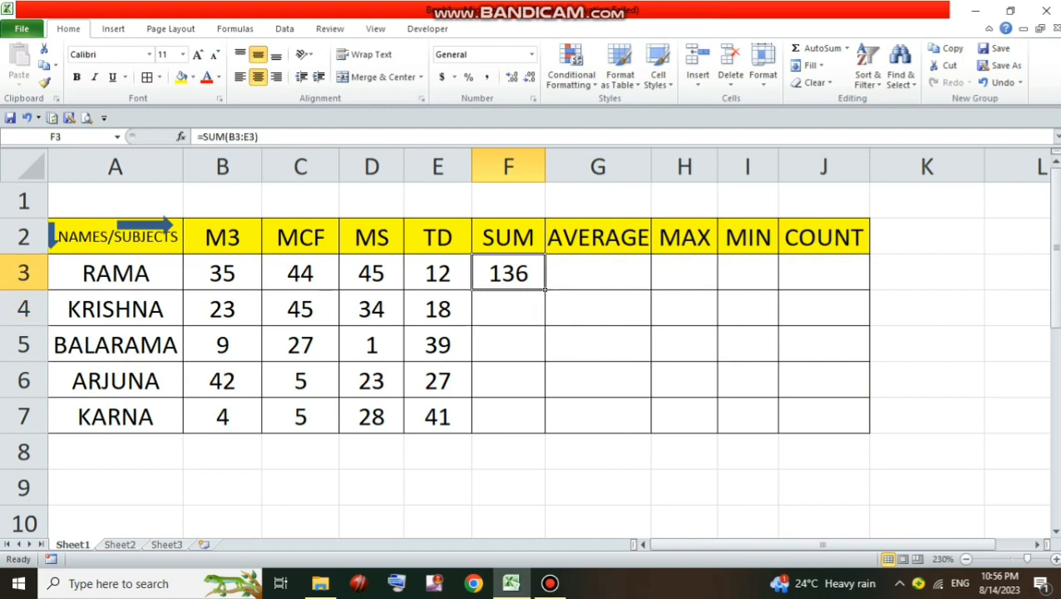
drag(544, 290, 544, 422)
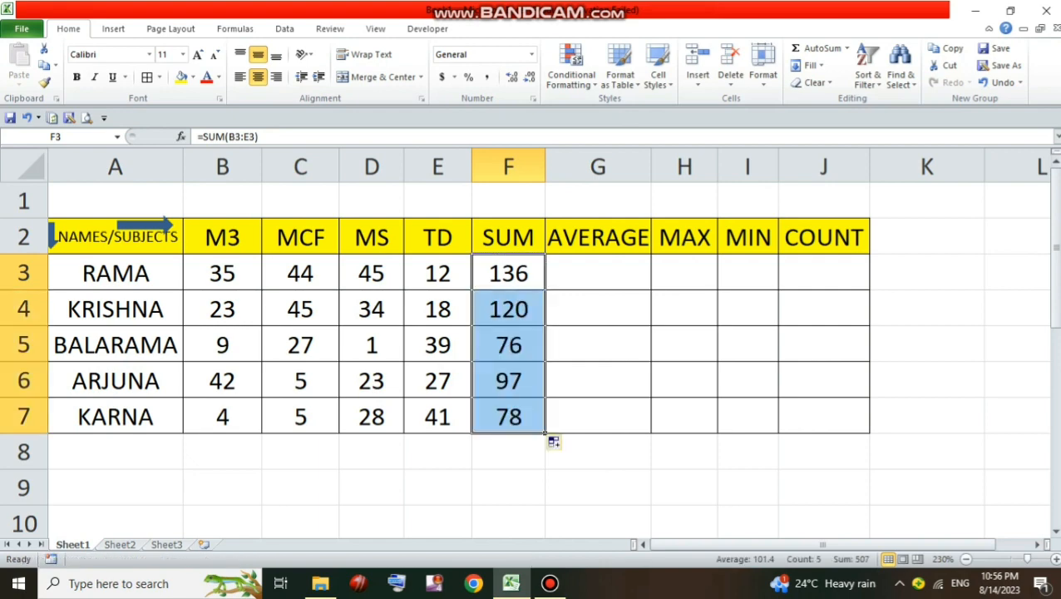
Enter =AVERAGE(B3:E3) in G3 and fill it down to G7 for all students
click(597, 272)
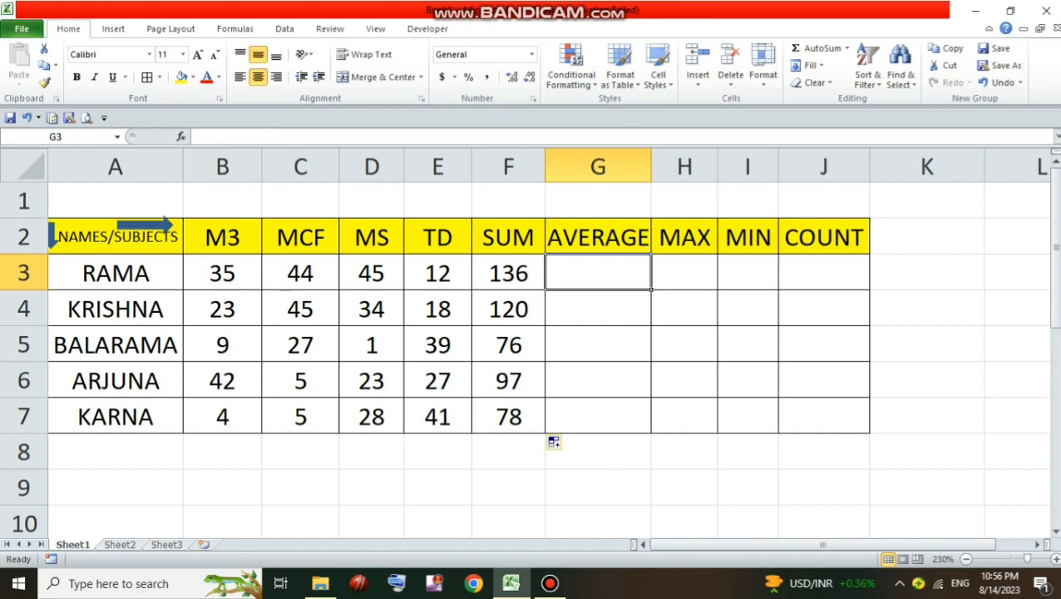
text(=A)
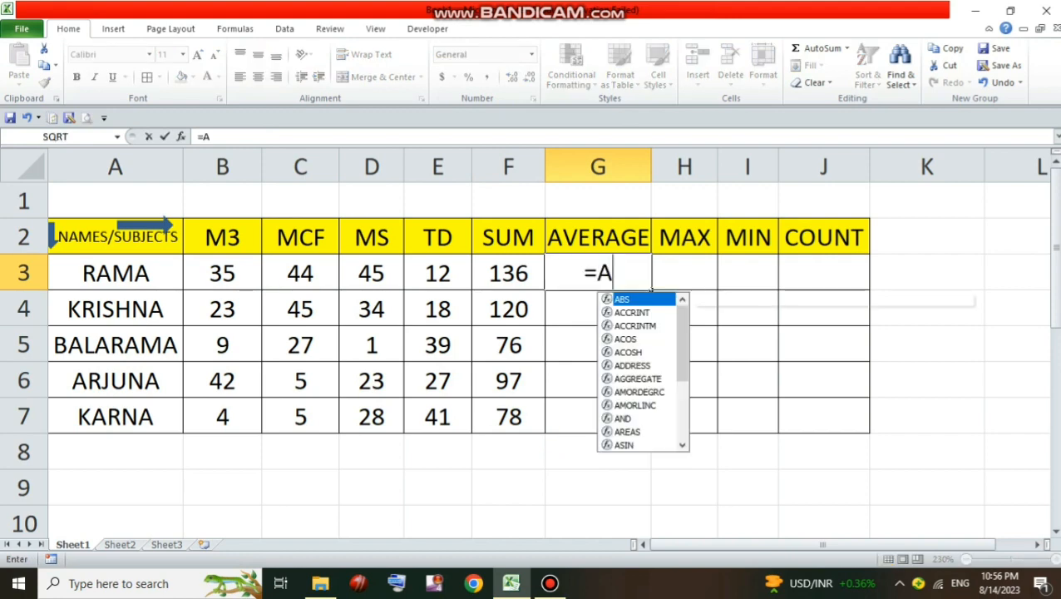
text(VERAG)
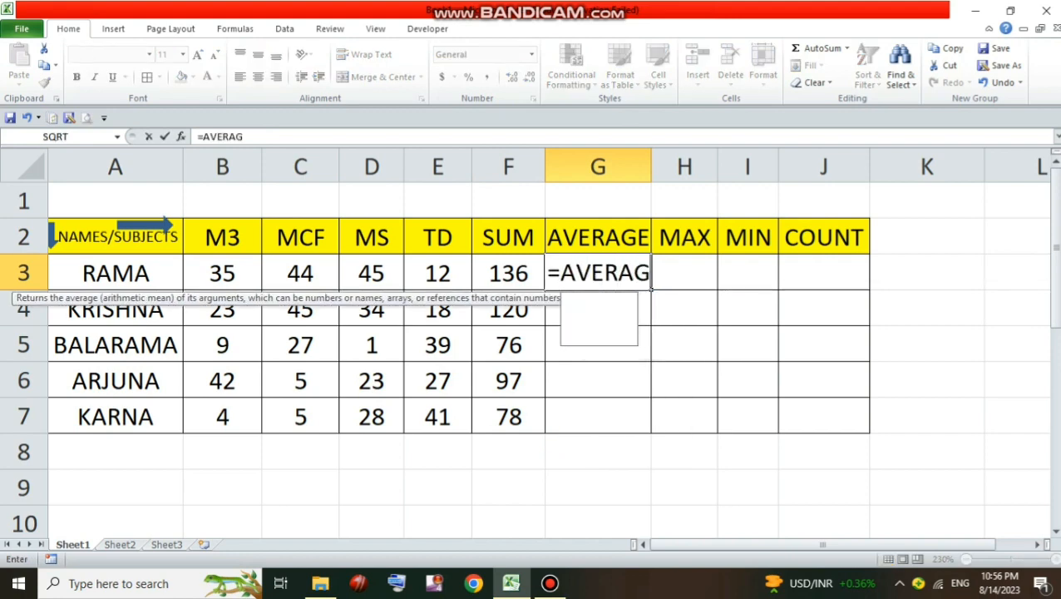
text(E()
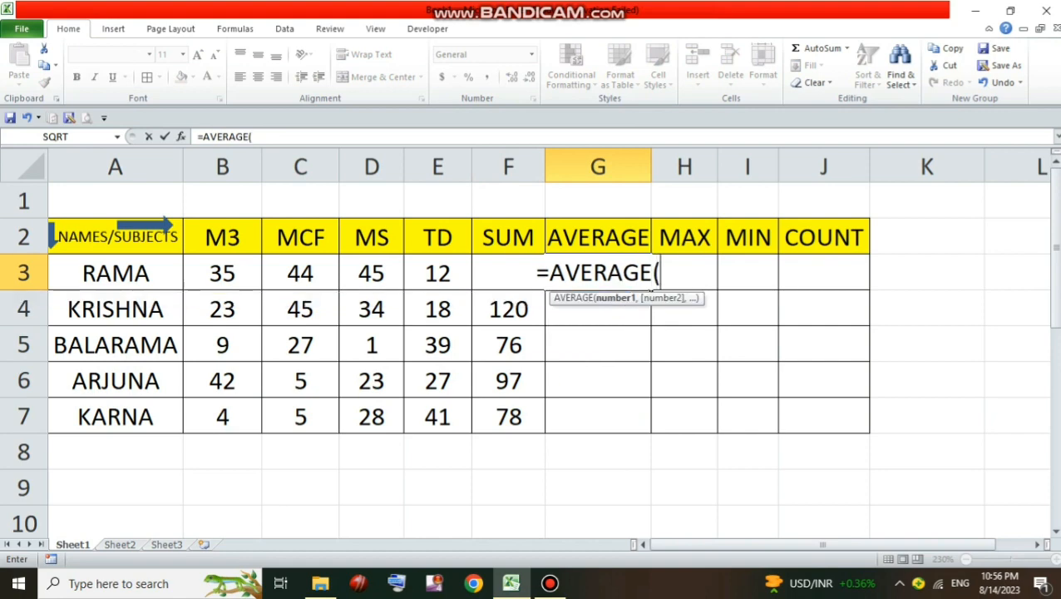
drag(233, 278, 456, 281)
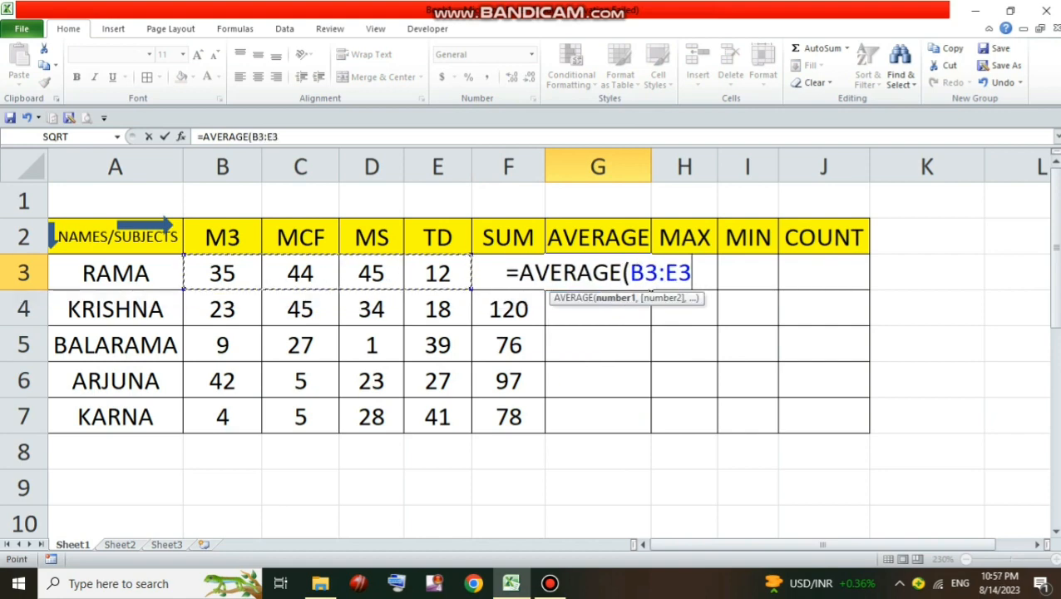
text())
key(Return)
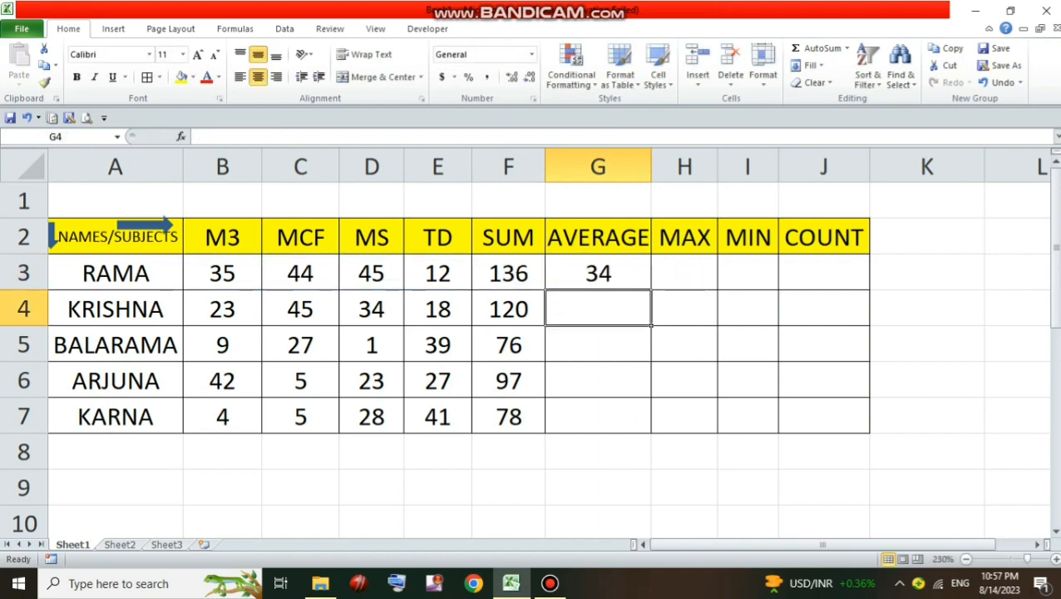
click(598, 273)
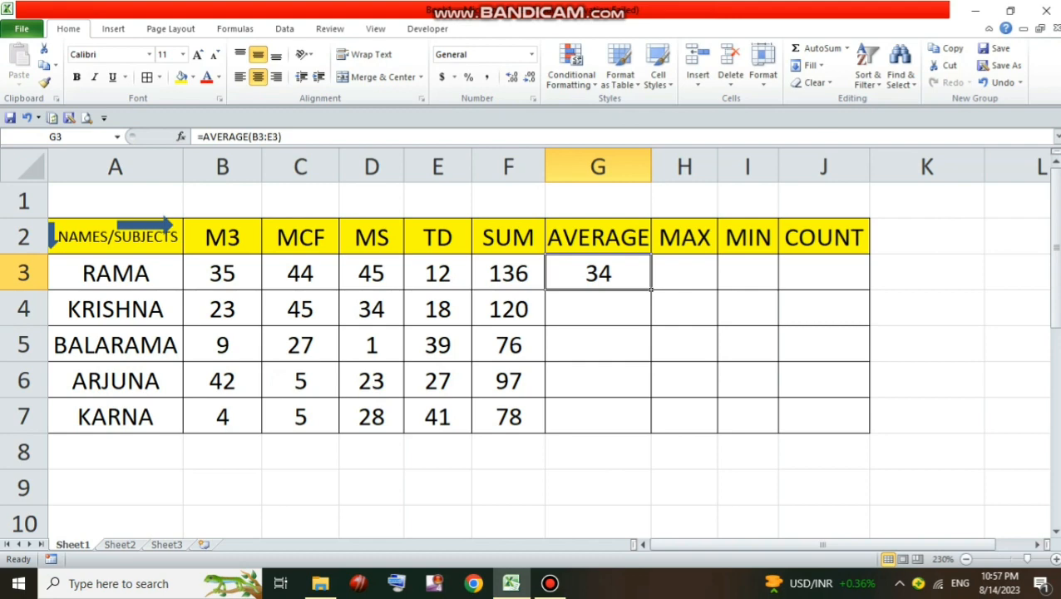
drag(651, 289, 653, 434)
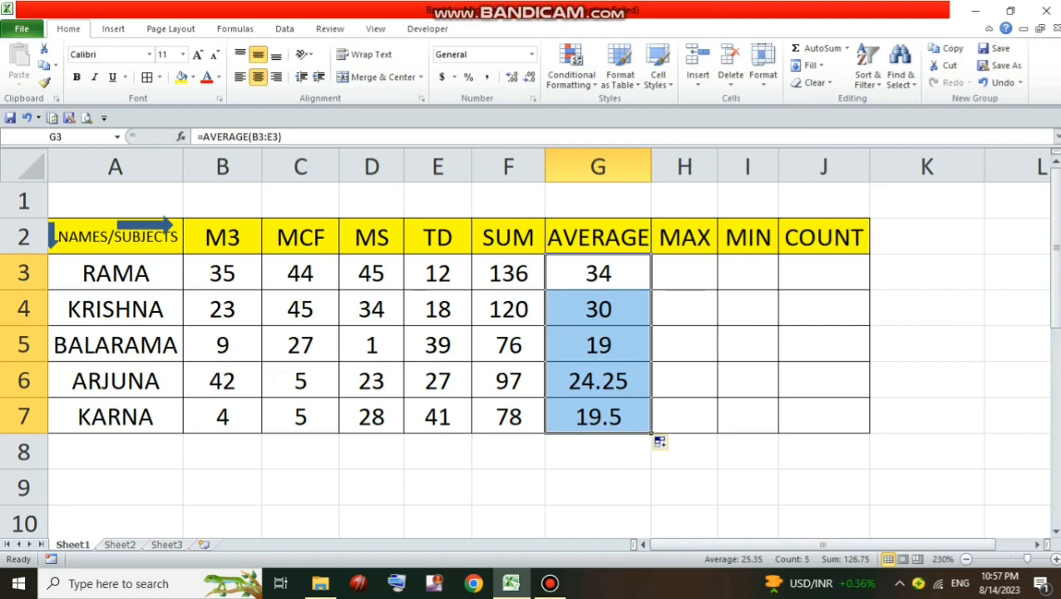
Enter =MAX(B3:E3) in H3 and fill it down to H7 for all students
click(684, 273)
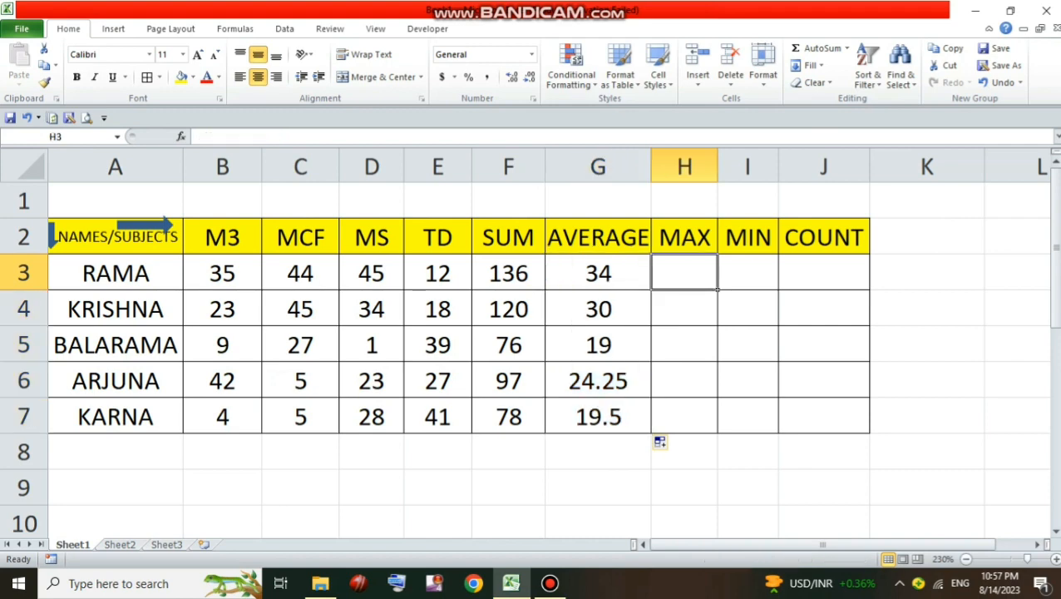
text(=M)
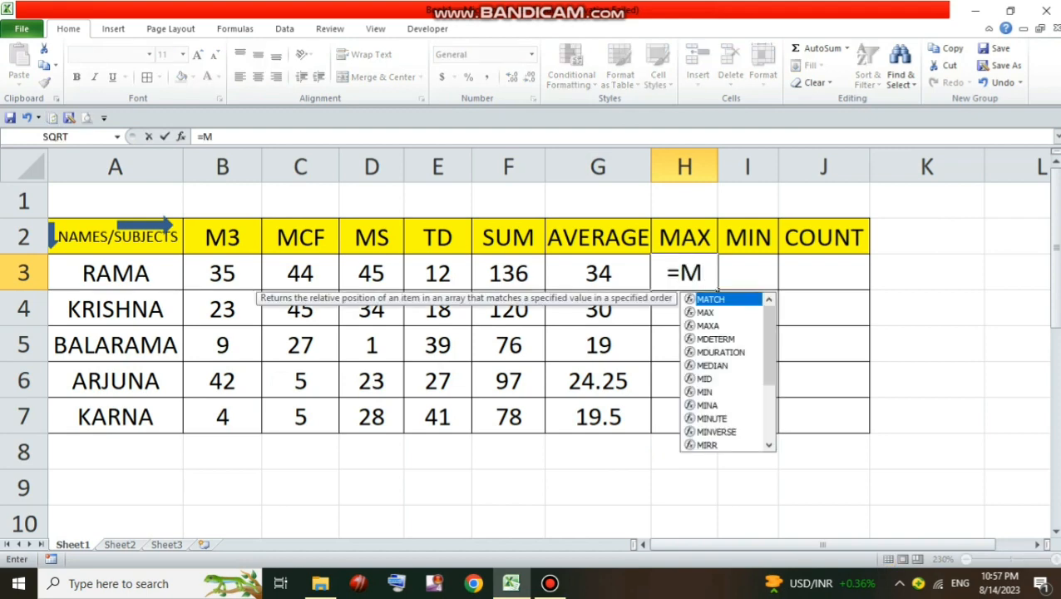
text(AX()
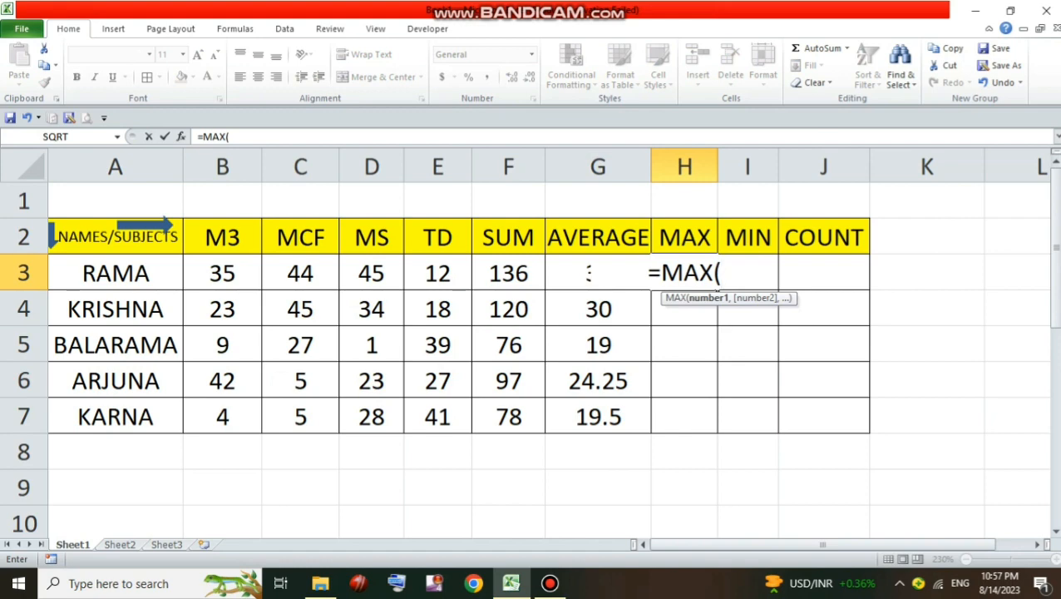
drag(200, 274, 462, 279)
text())
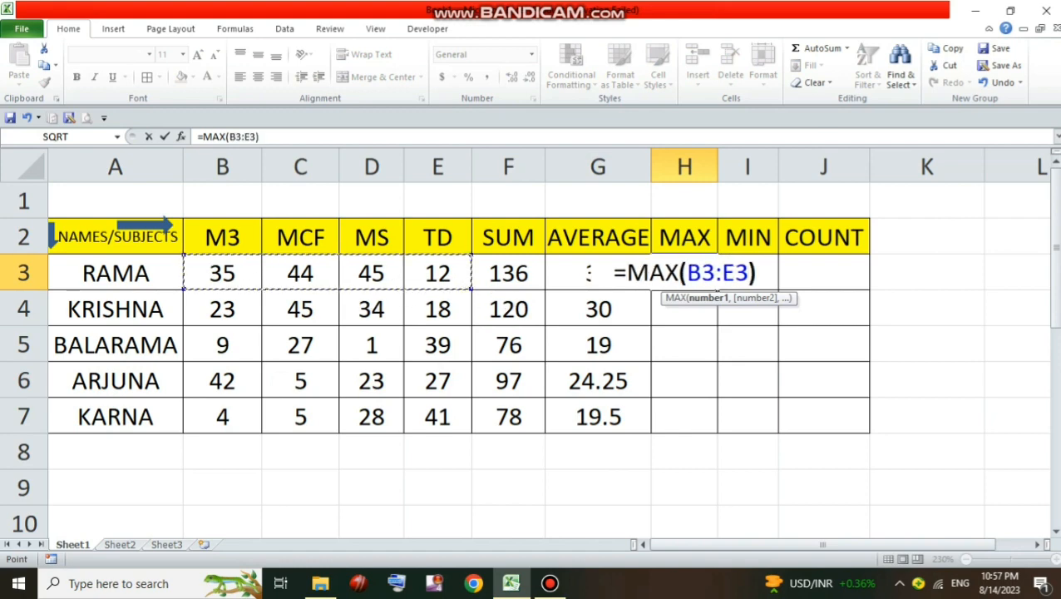
key(Return)
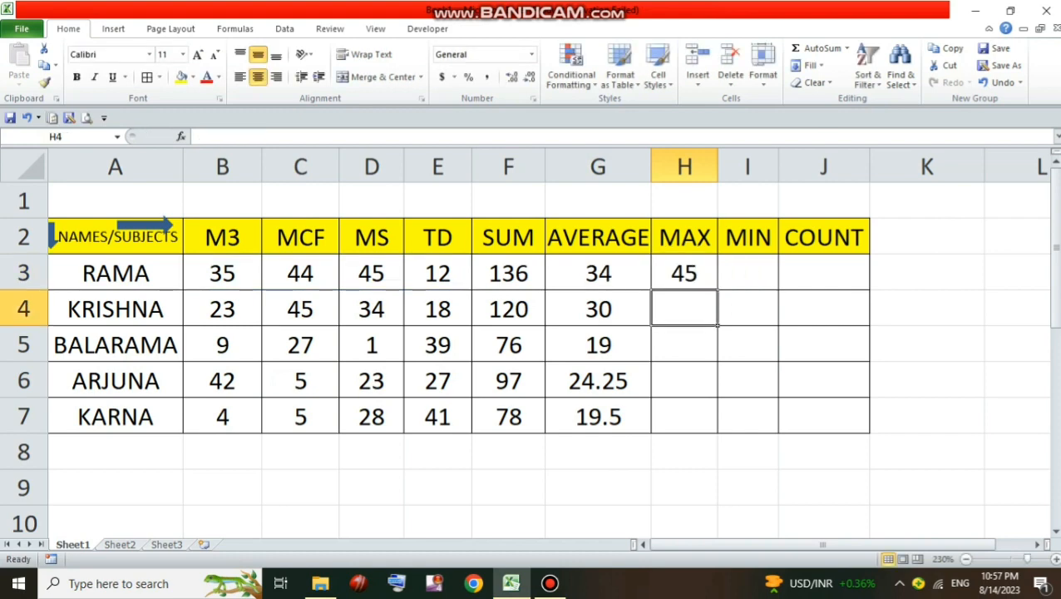
click(684, 272)
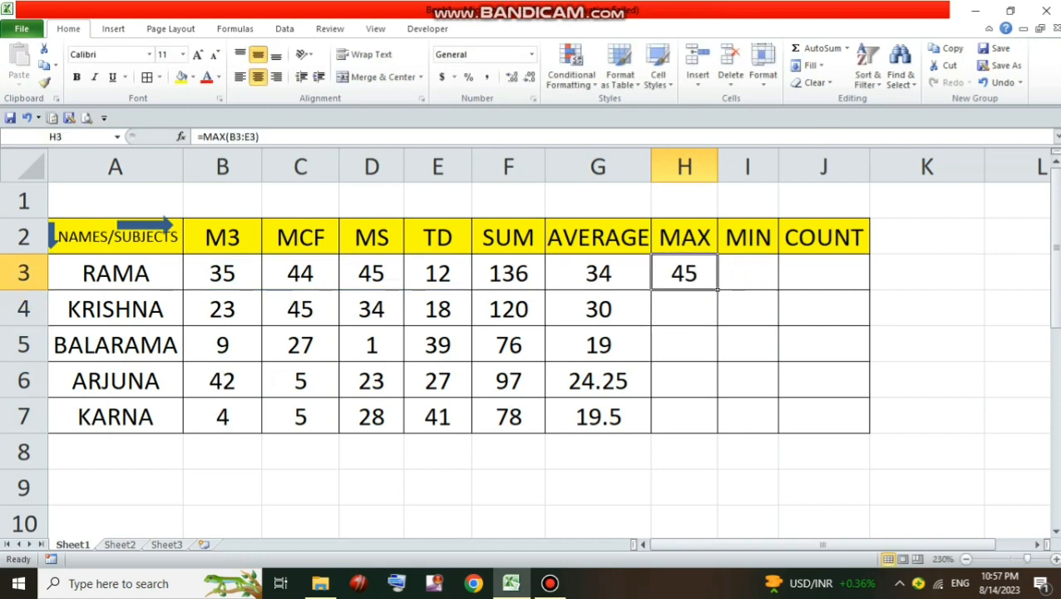
drag(717, 289, 715, 425)
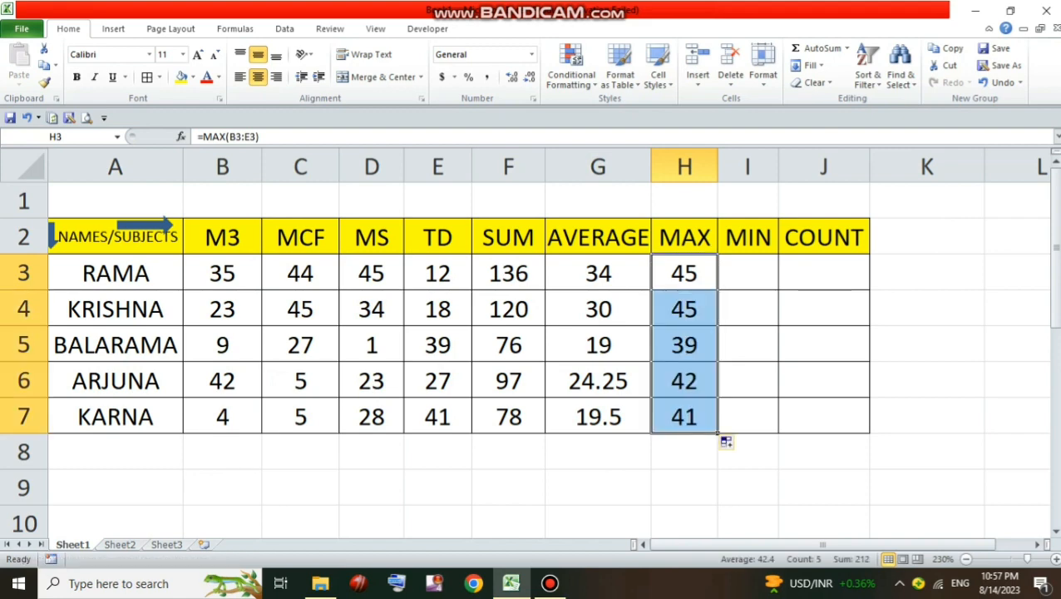
Enter =MIN(B3:E3) in I3 and fill it down to I7 for all students
click(748, 272)
text(=)
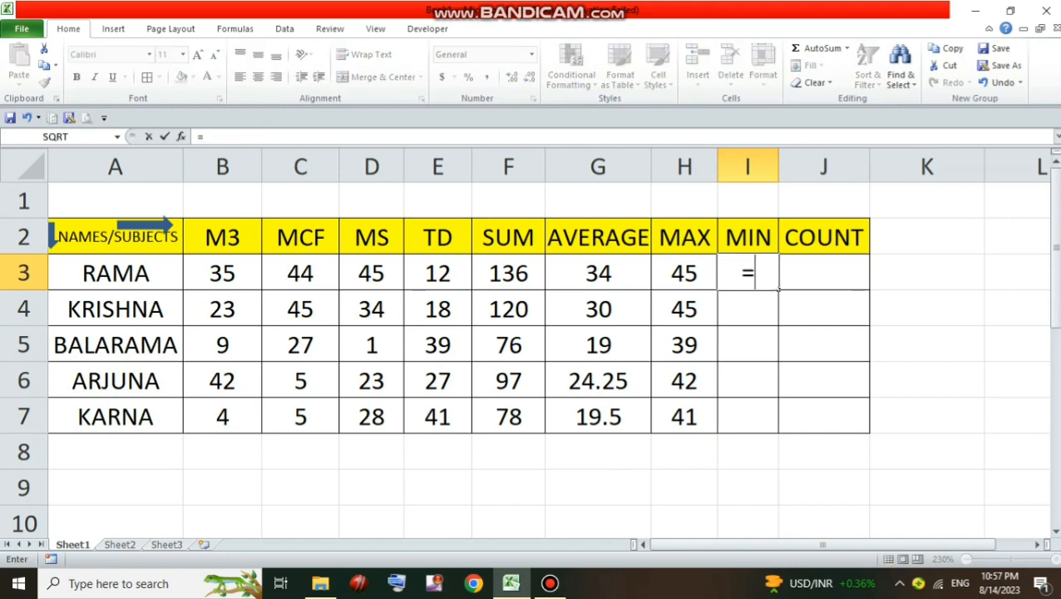
text(MIN()
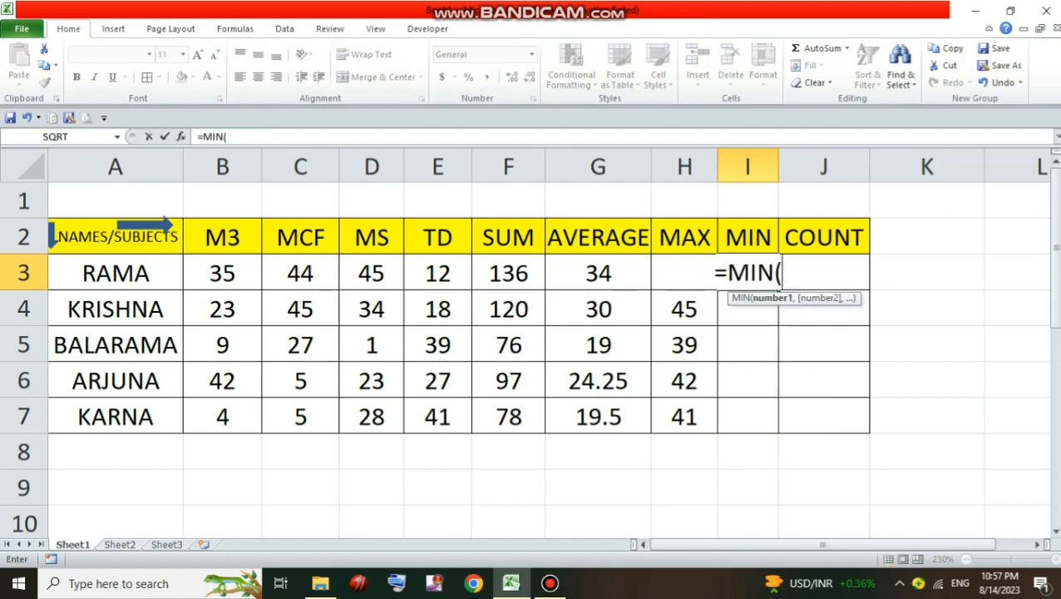
click(222, 273)
drag(222, 273, 462, 278)
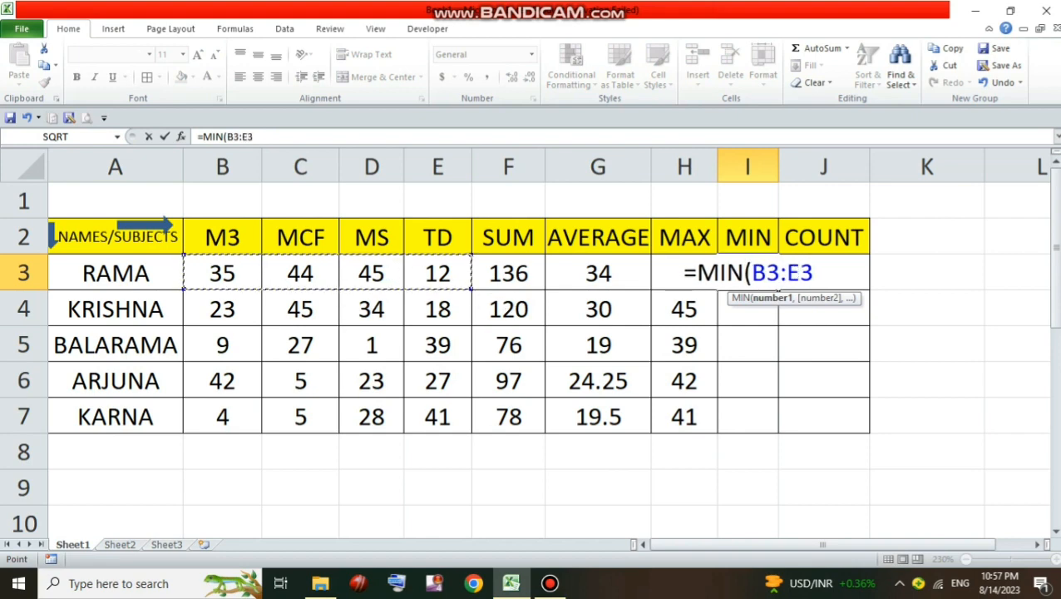
text())
key(Return)
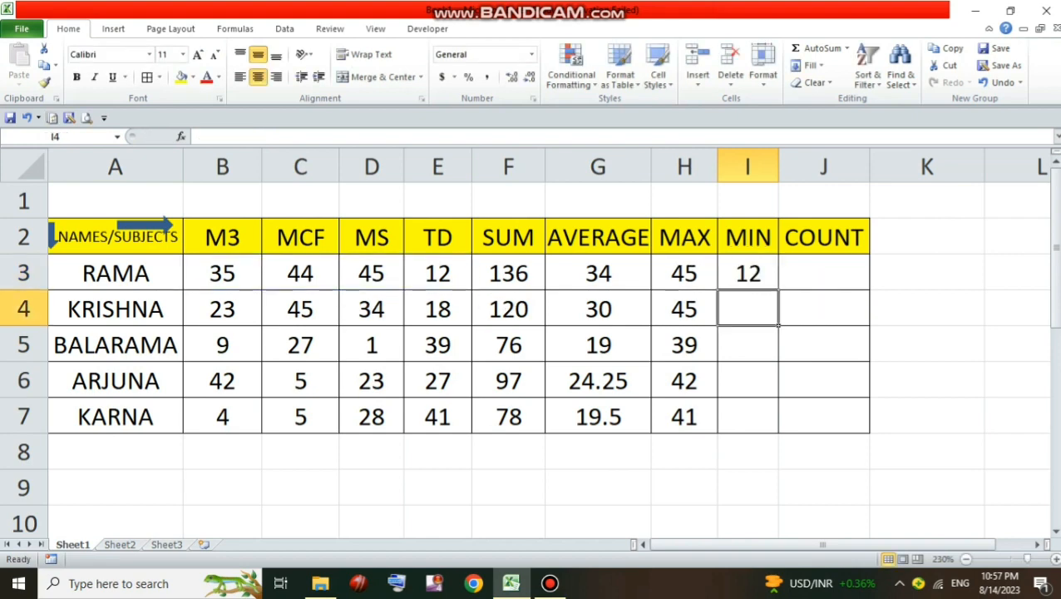
click(747, 273)
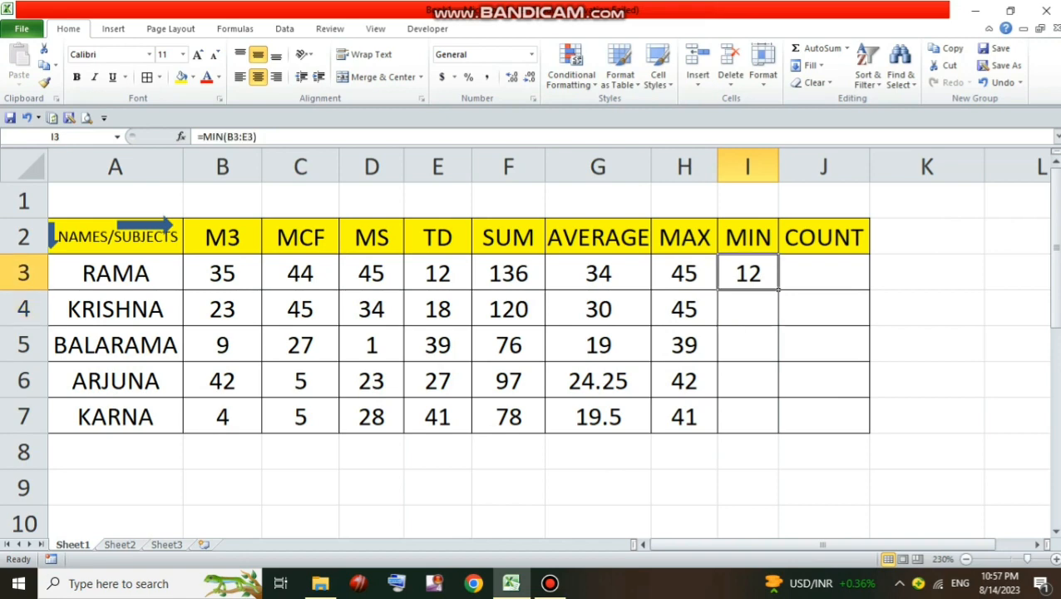
double_click(778, 290)
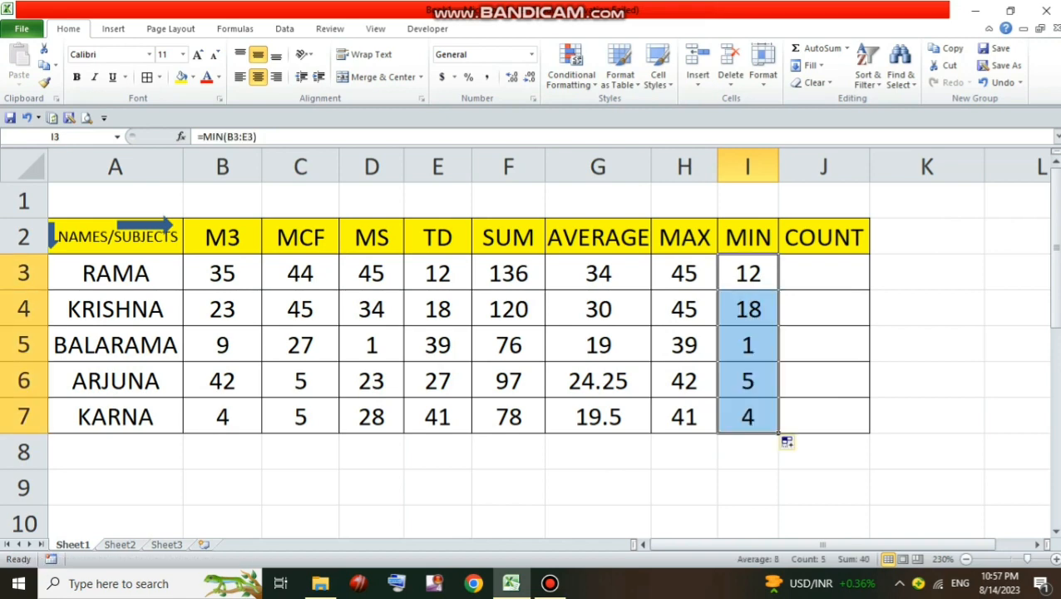
Enter =COUNT(B3:E3) in J3 and fill it down to J7 for all students
click(823, 273)
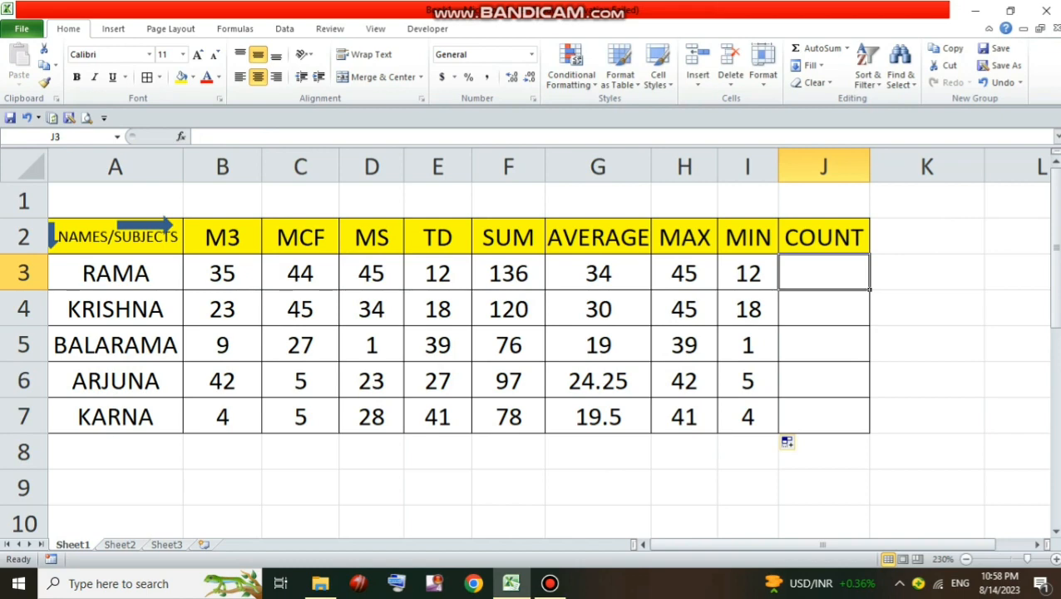
text(=CP)
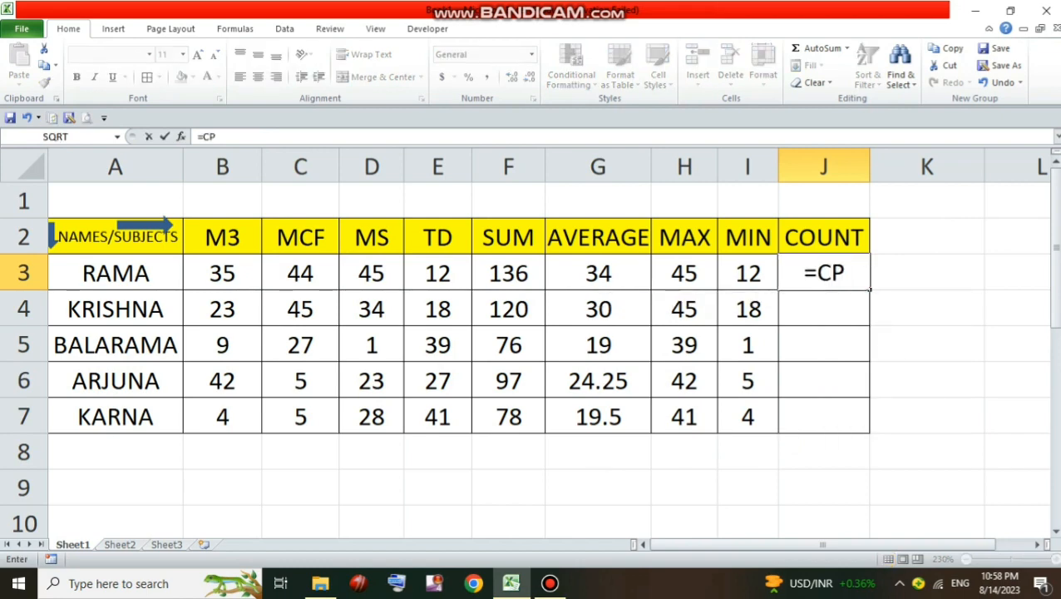
key(BackSpace)
text(OUN)
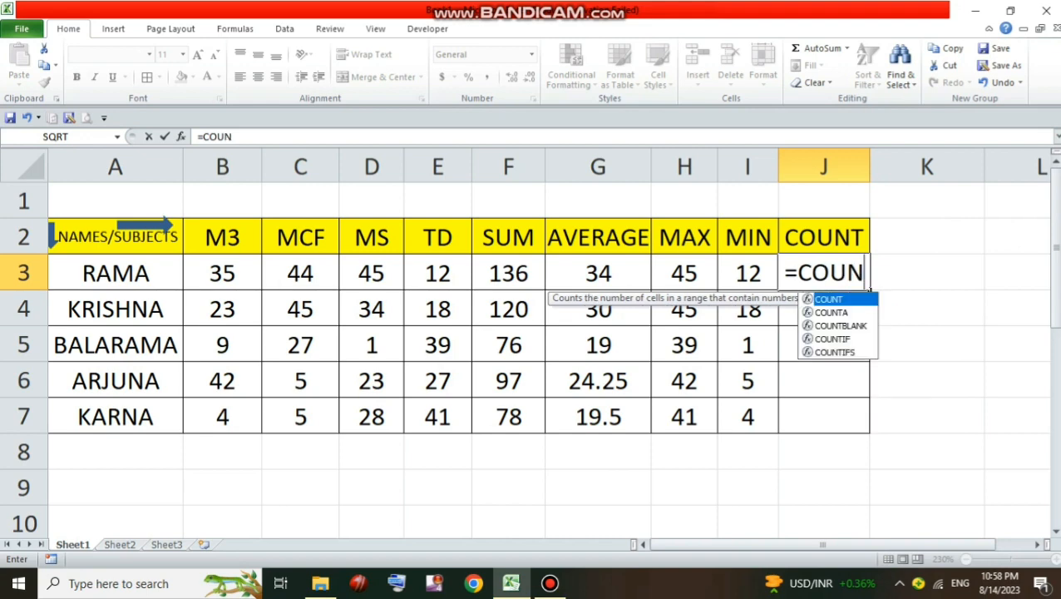
text(T()
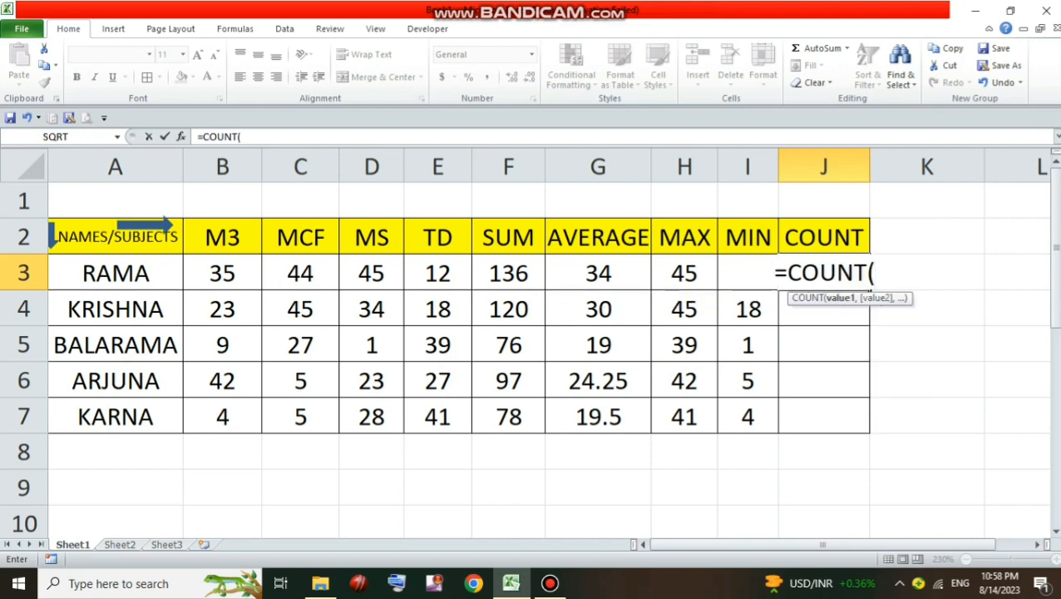
drag(208, 274, 458, 282)
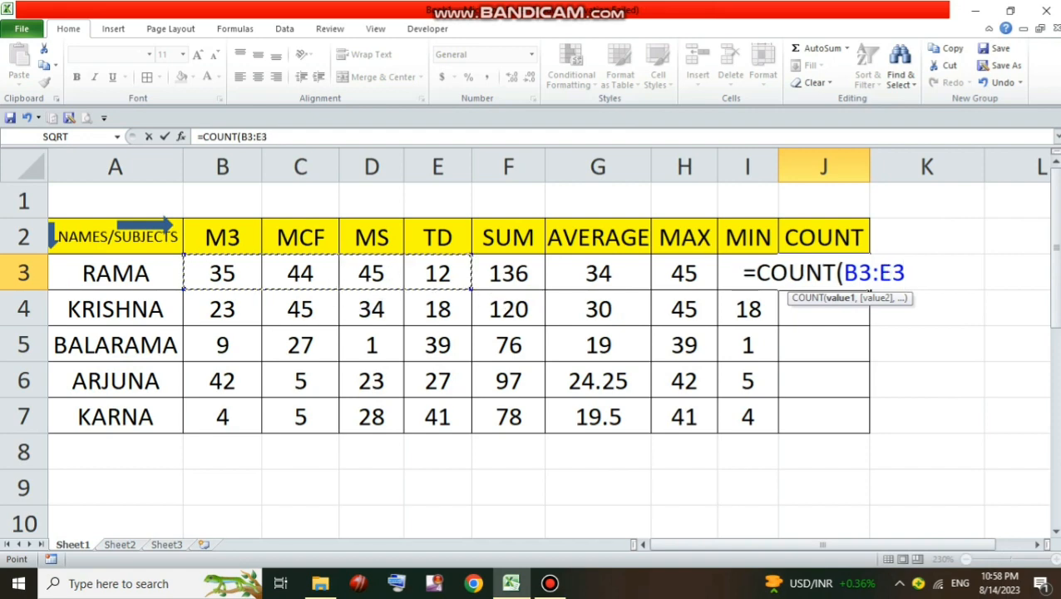
text())
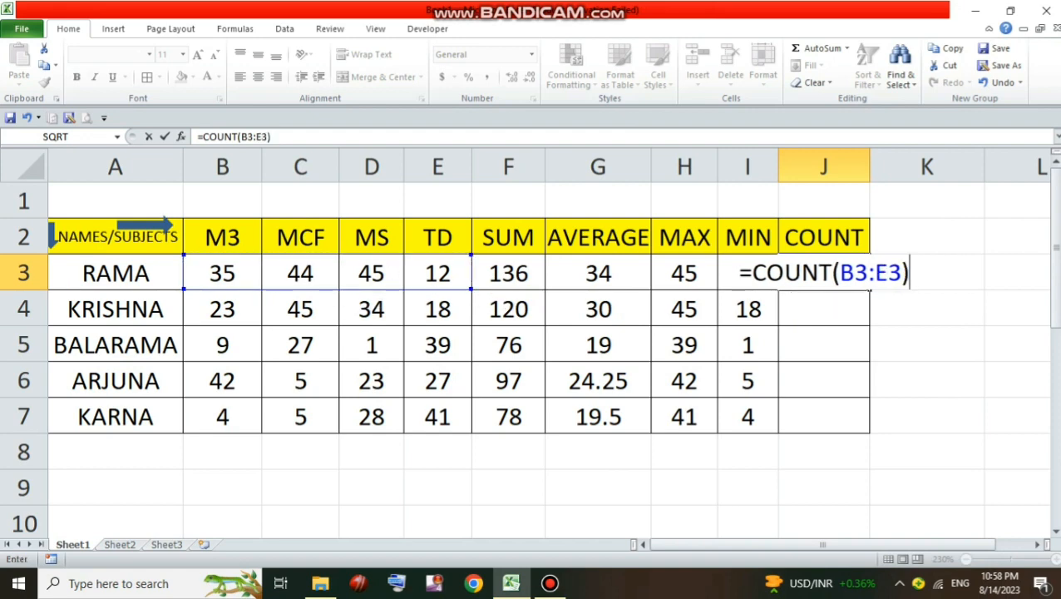
key(Return)
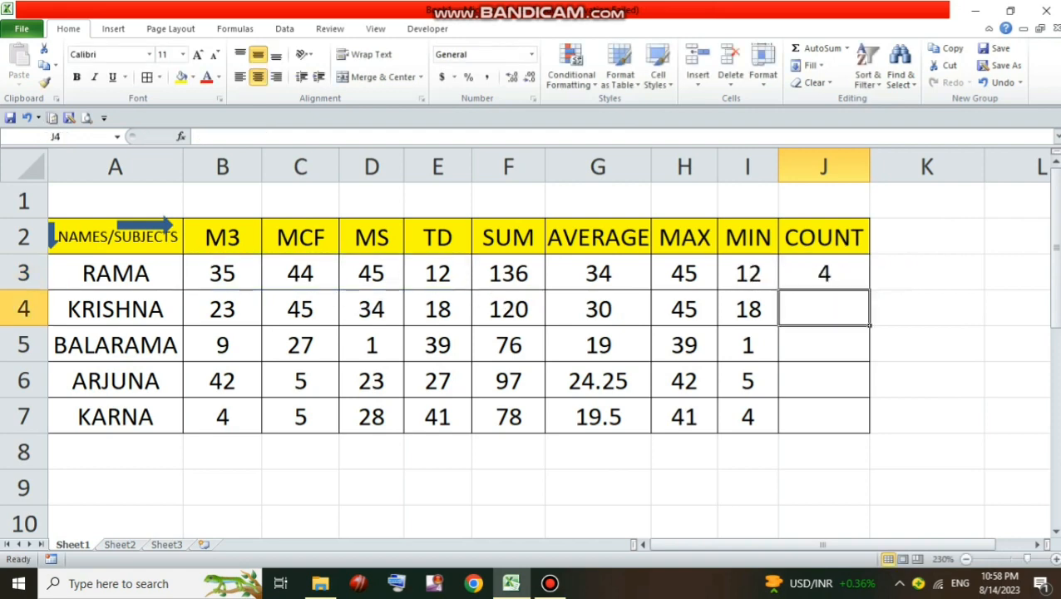
key(Up)
drag(869, 289, 866, 426)
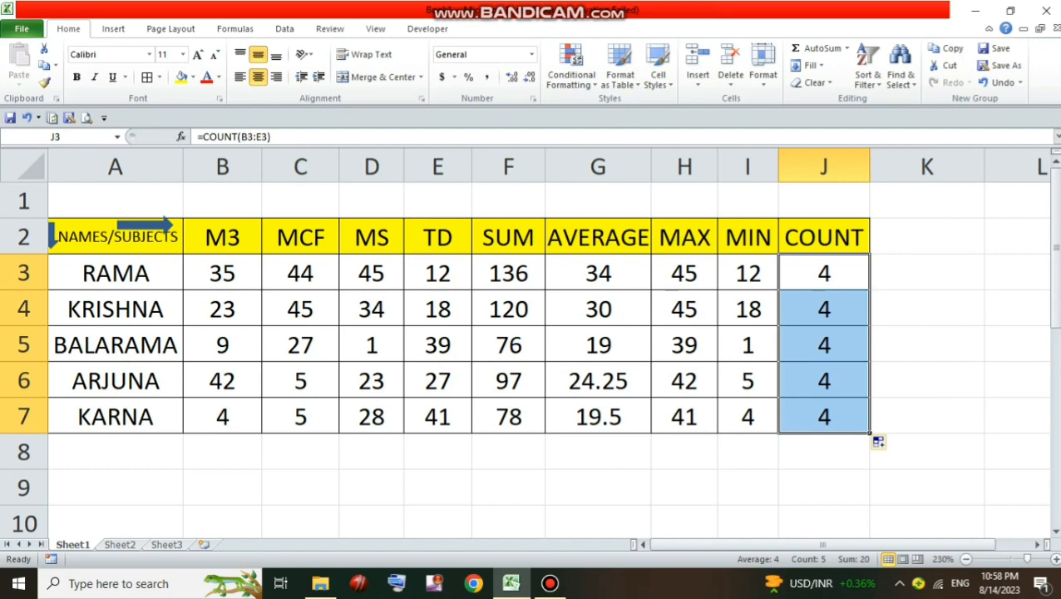
Widen columns B, C and D so the UPPER, LOWER and PROPER headings in row 14 fit
scroll(530, 349, down, 3)
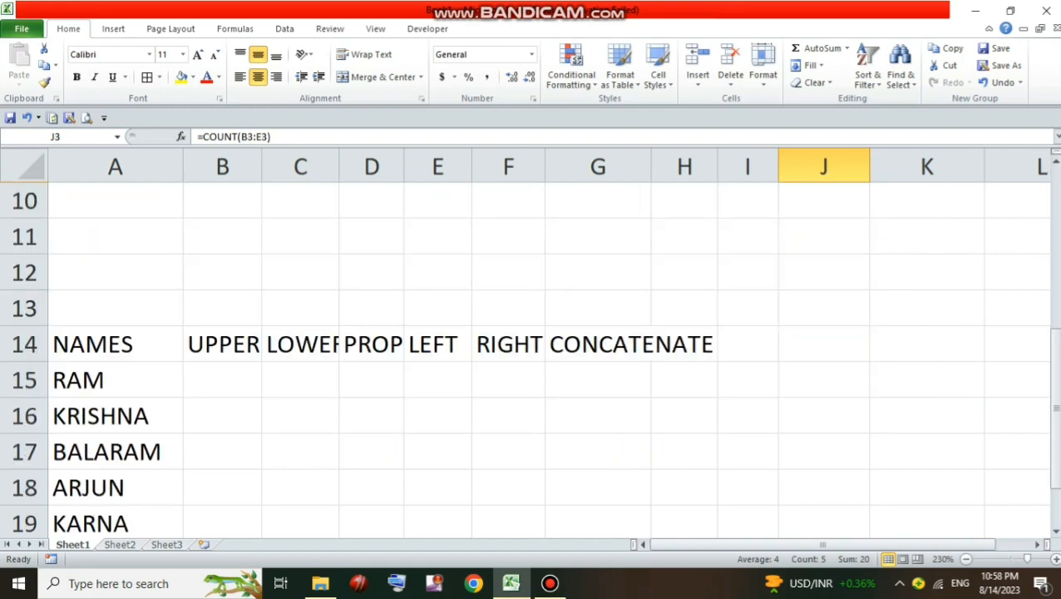
scroll(530, 349, down, 1)
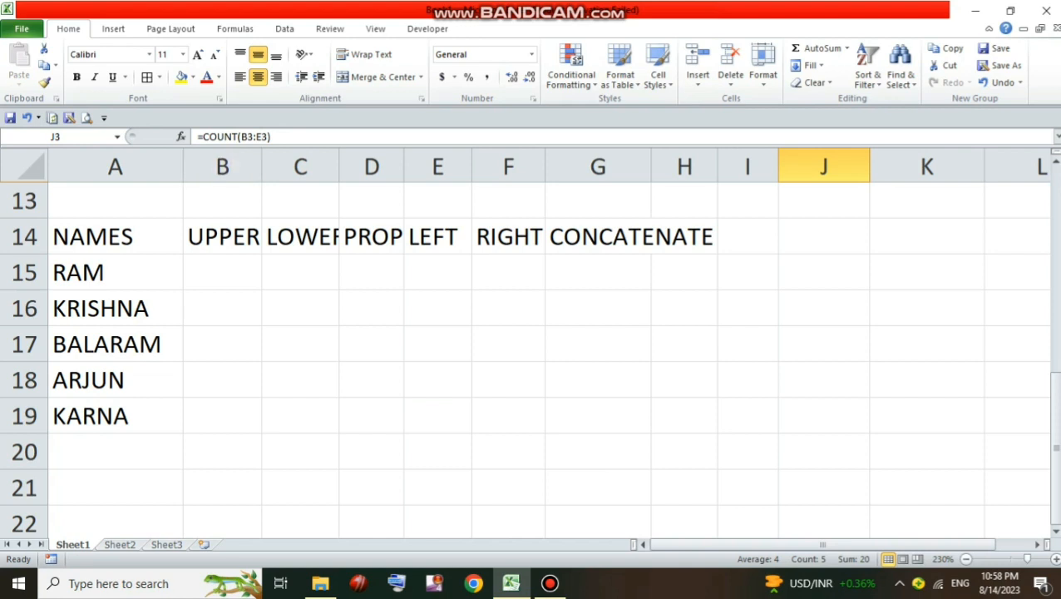
drag(261, 166, 271, 166)
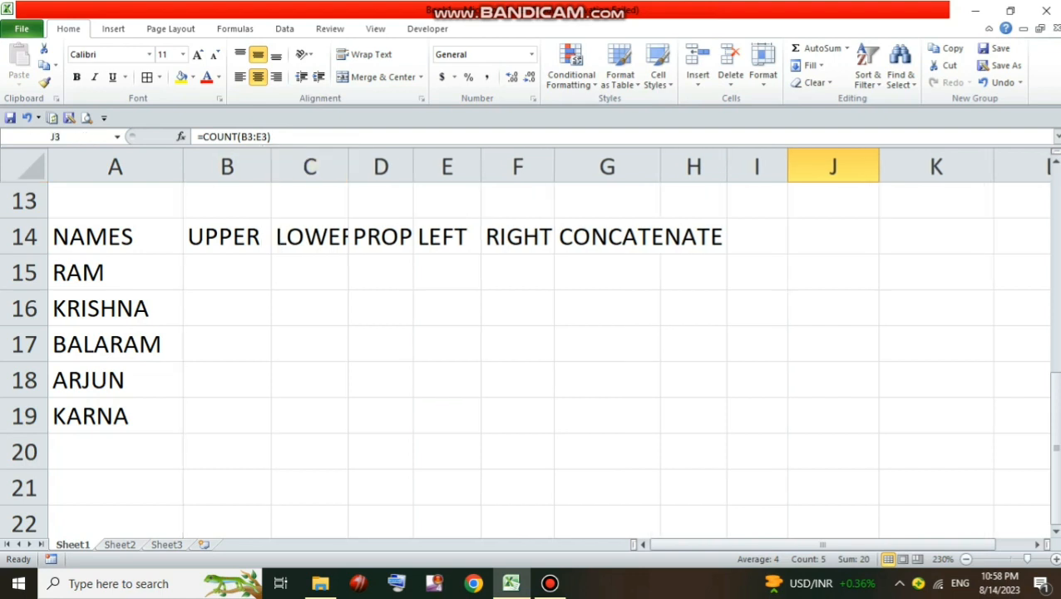
drag(348, 166, 365, 167)
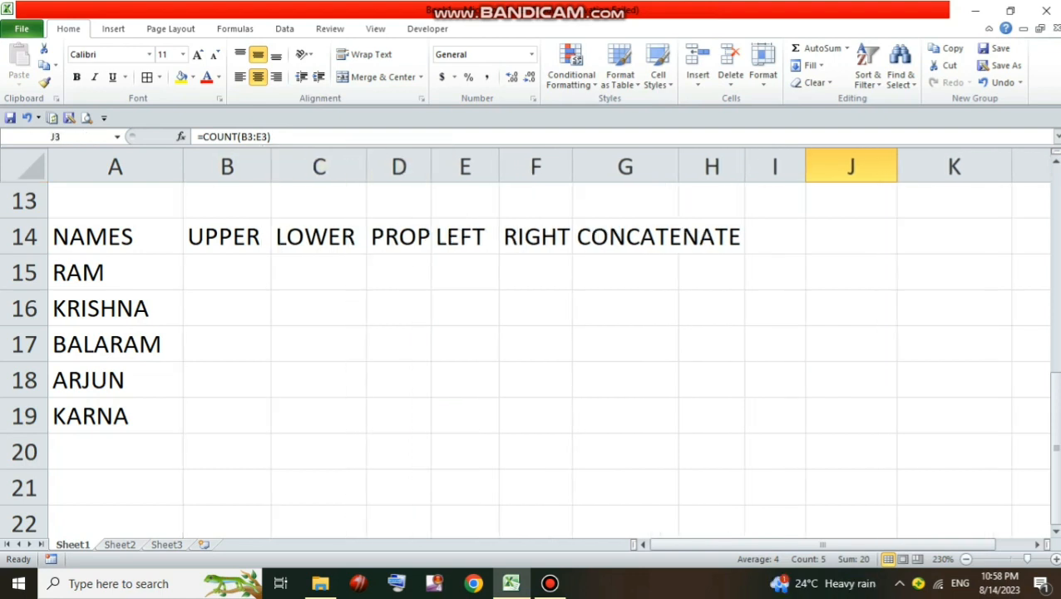
drag(430, 166, 462, 166)
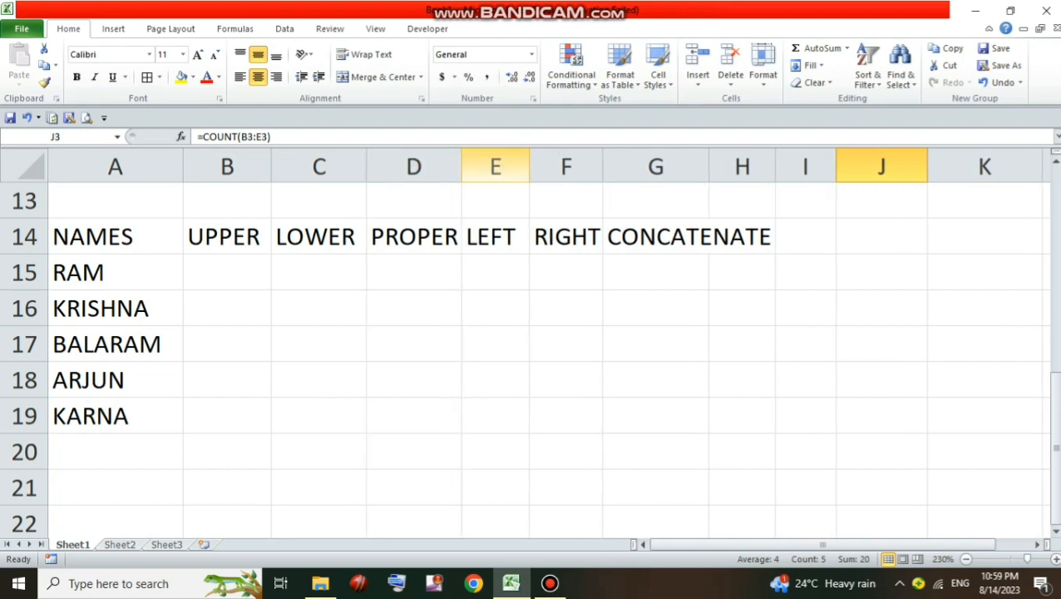
Center the contents of the names table A14:H19 and apply All Borders to it
drag(115, 237, 741, 415)
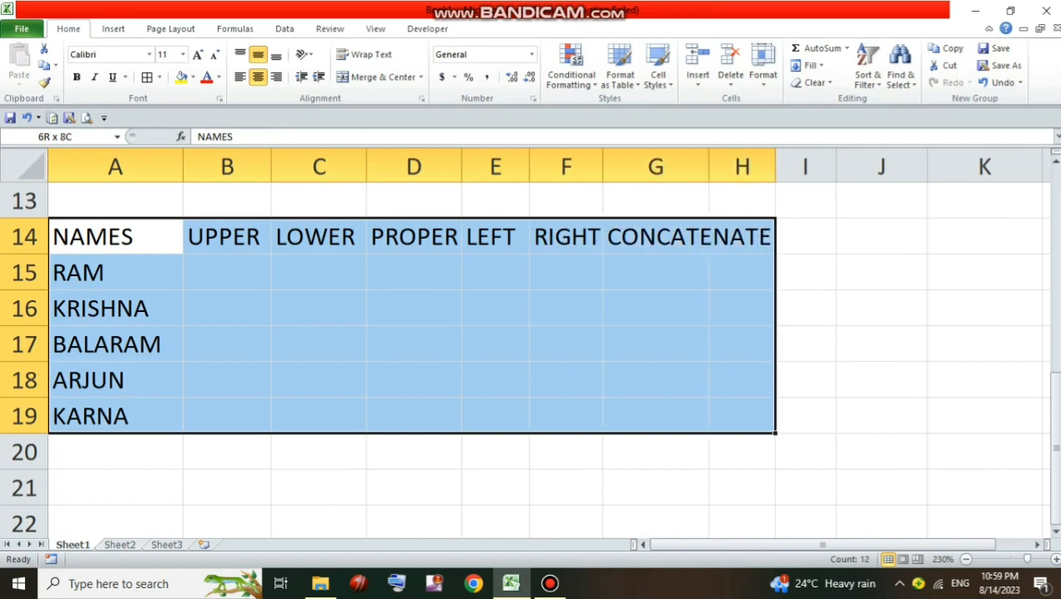
click(257, 76)
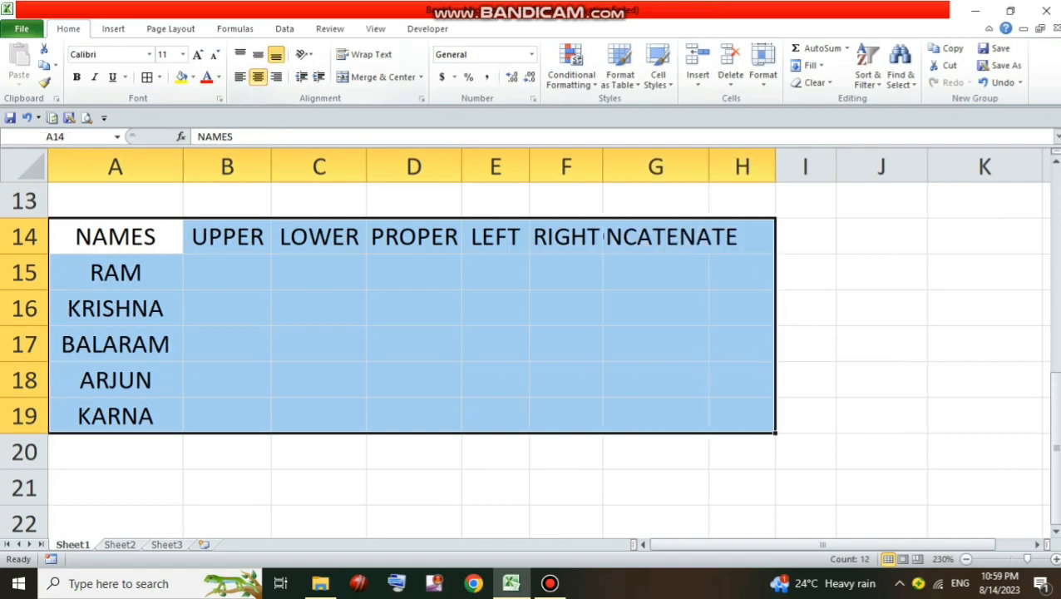
click(159, 77)
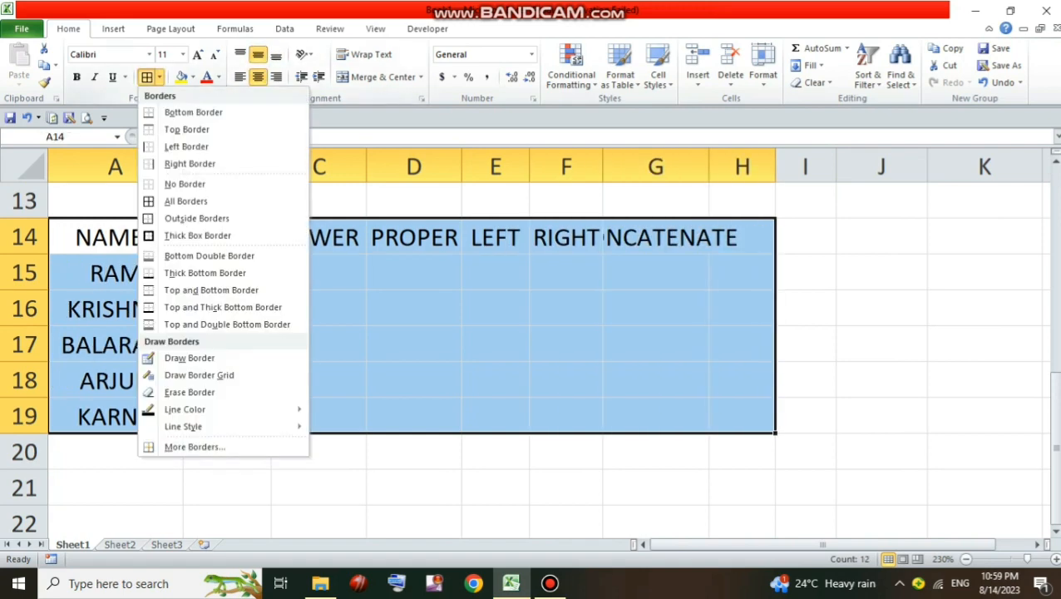
click(185, 201)
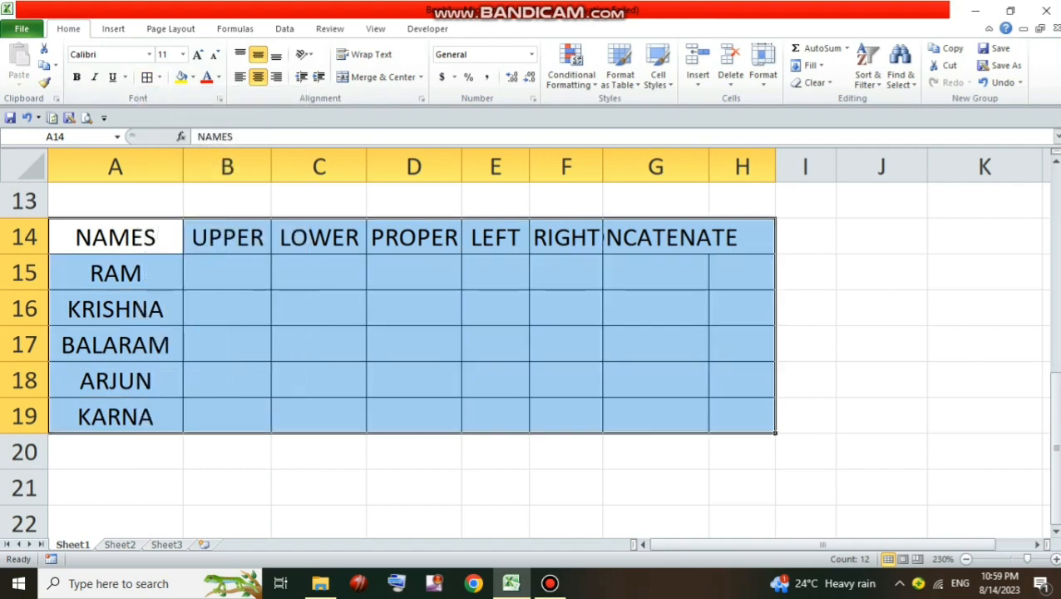
Fill the header row A14:H14 of the names table with the standard orange colour
drag(114, 237, 741, 237)
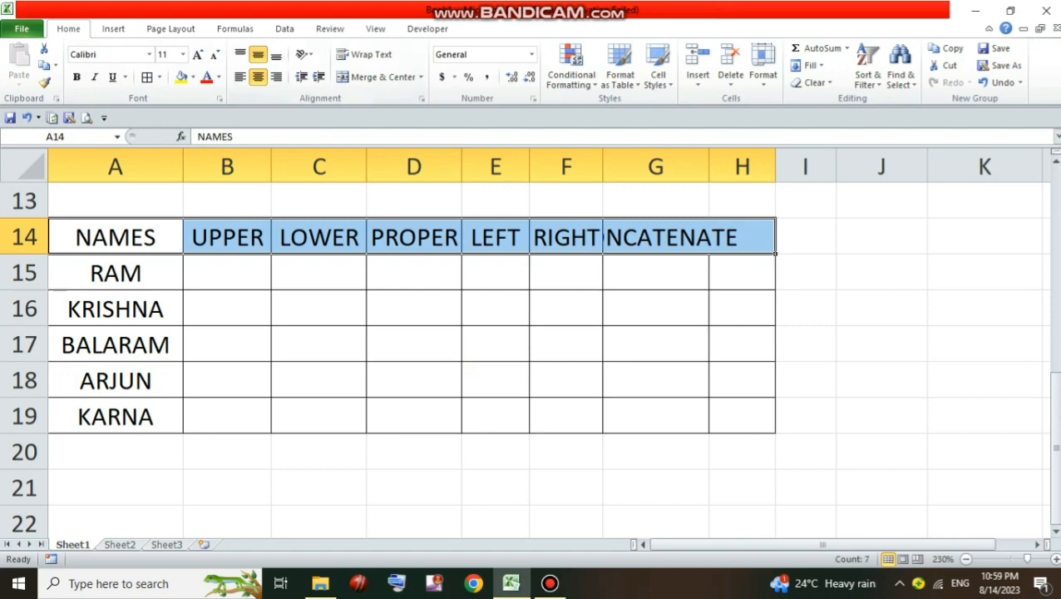
click(193, 77)
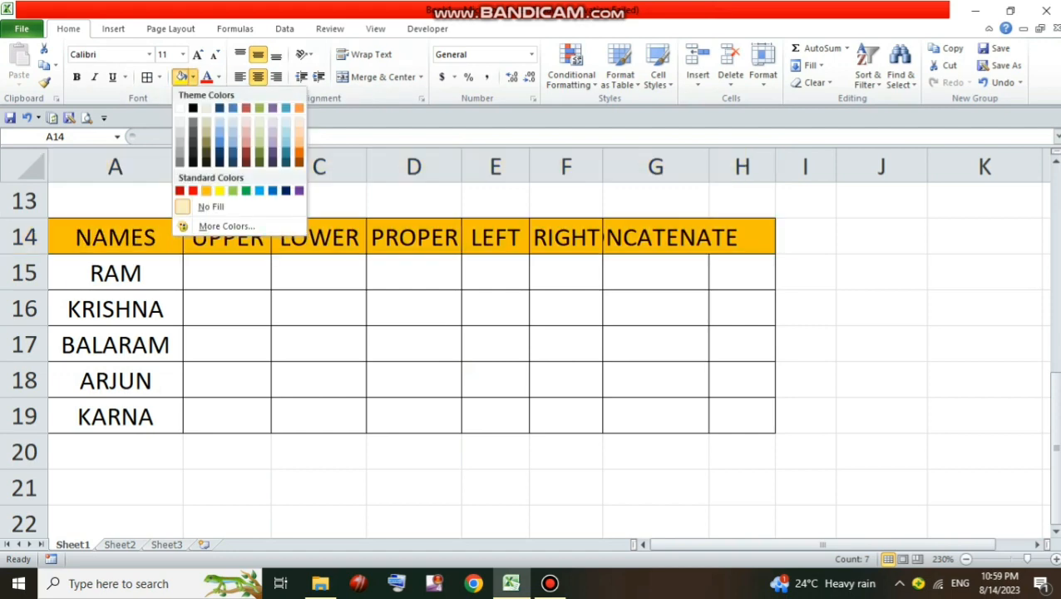
click(210, 190)
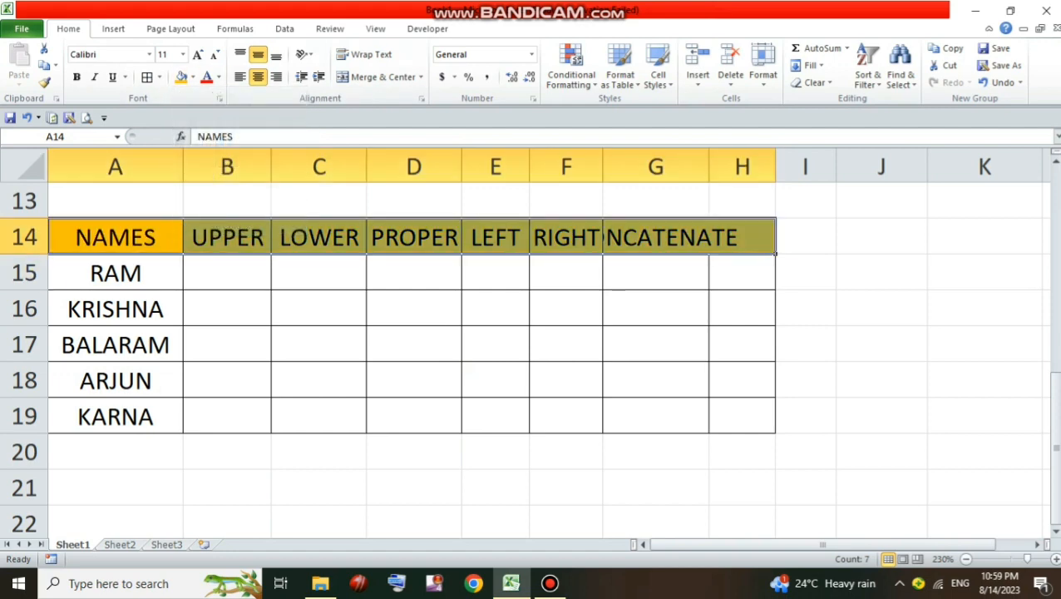
Widen columns F and G so the RIGHT and CONCATENATE headings fit in their own cells
drag(602, 167, 610, 167)
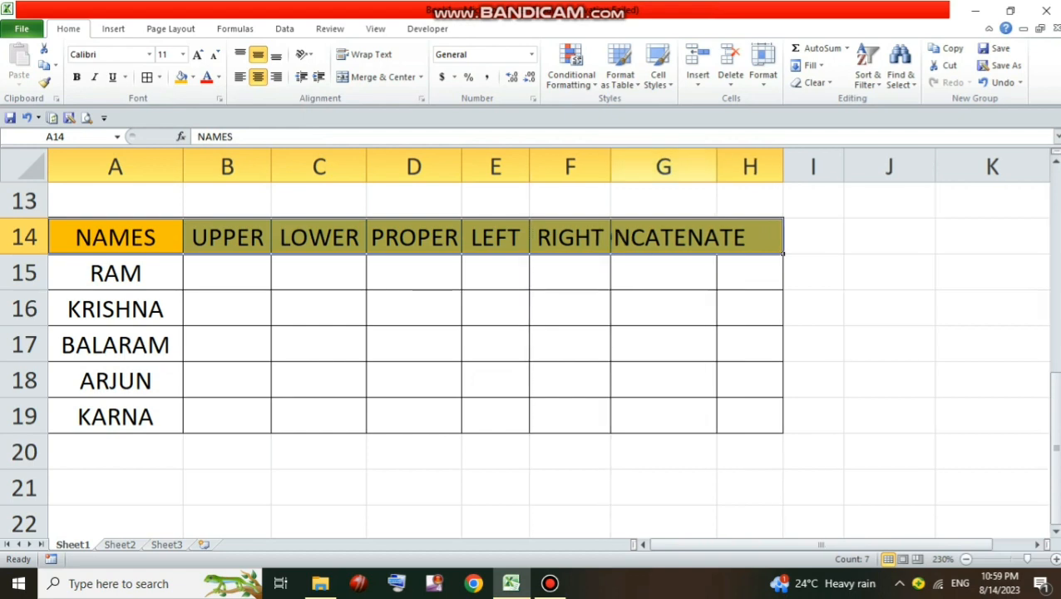
drag(716, 167, 781, 167)
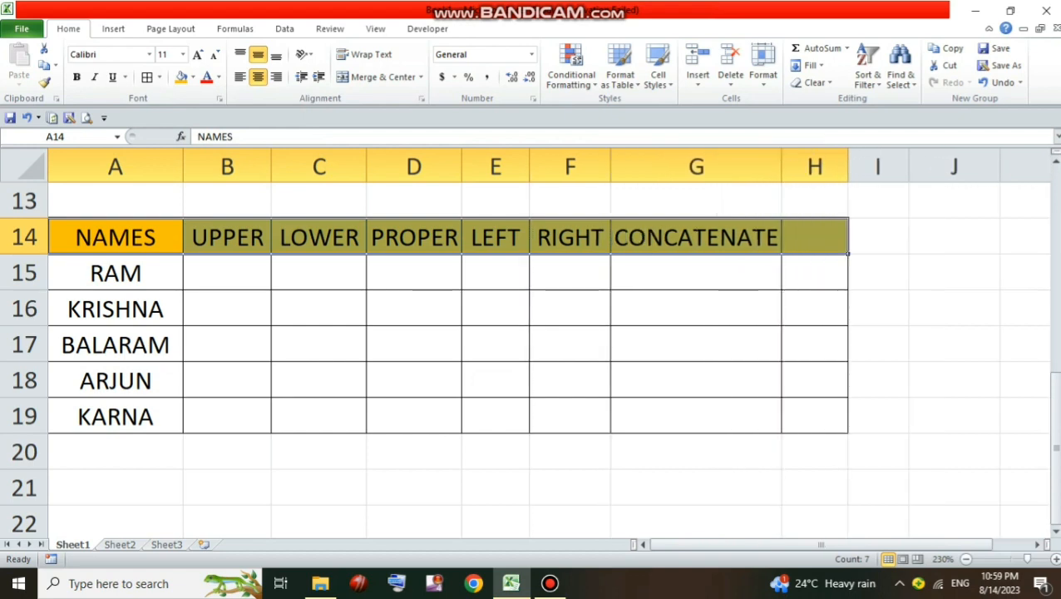
click(954, 237)
Delete the entire column H, based on the empty cells H14:H19 beside CONCATENATE
drag(814, 237, 815, 416)
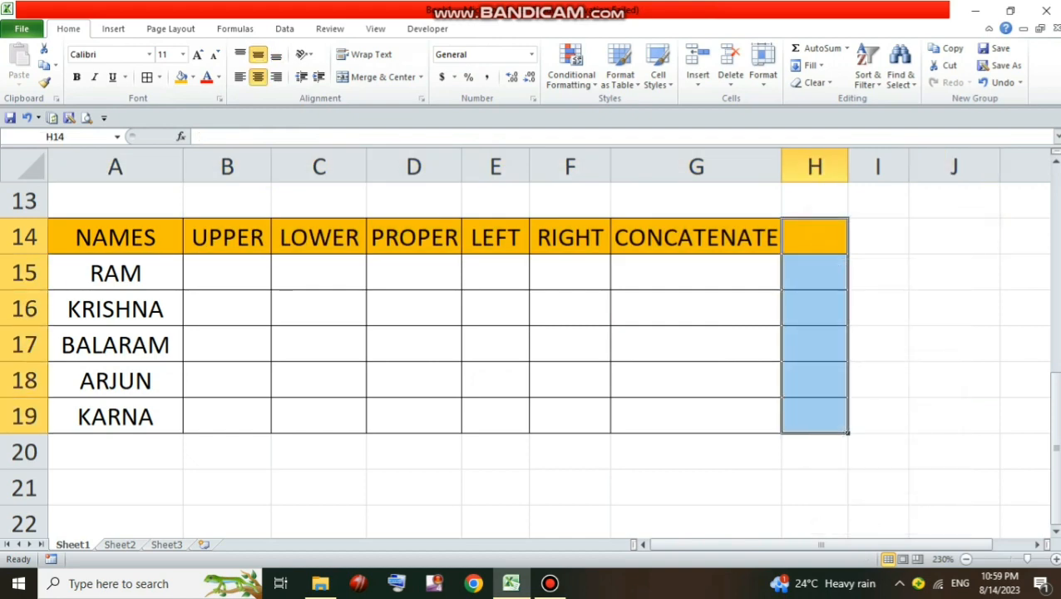
right_click(814, 274)
key(Escape)
right_click(813, 276)
click(855, 395)
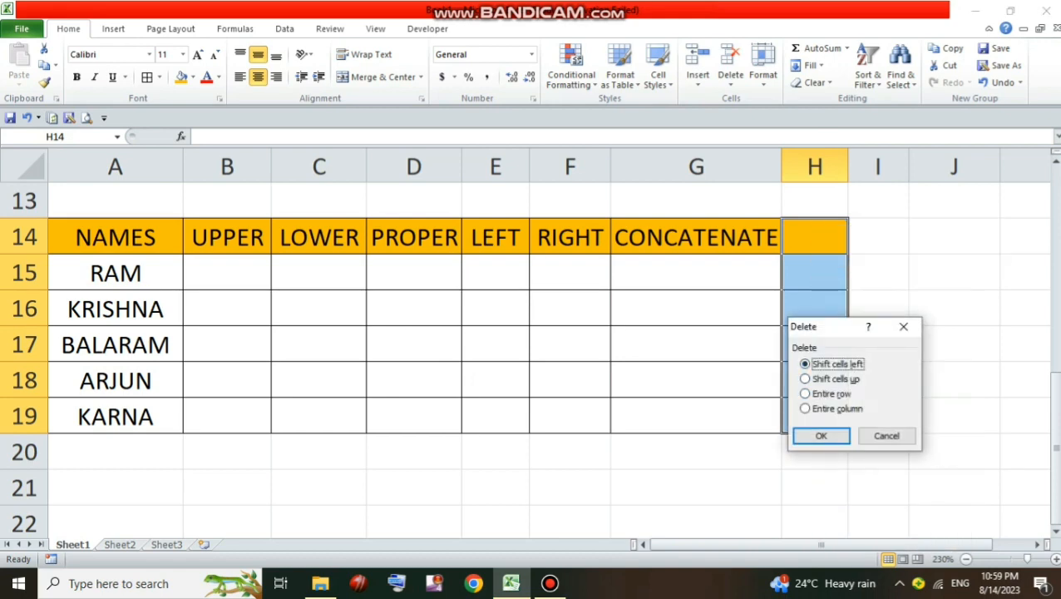
key(alt+c)
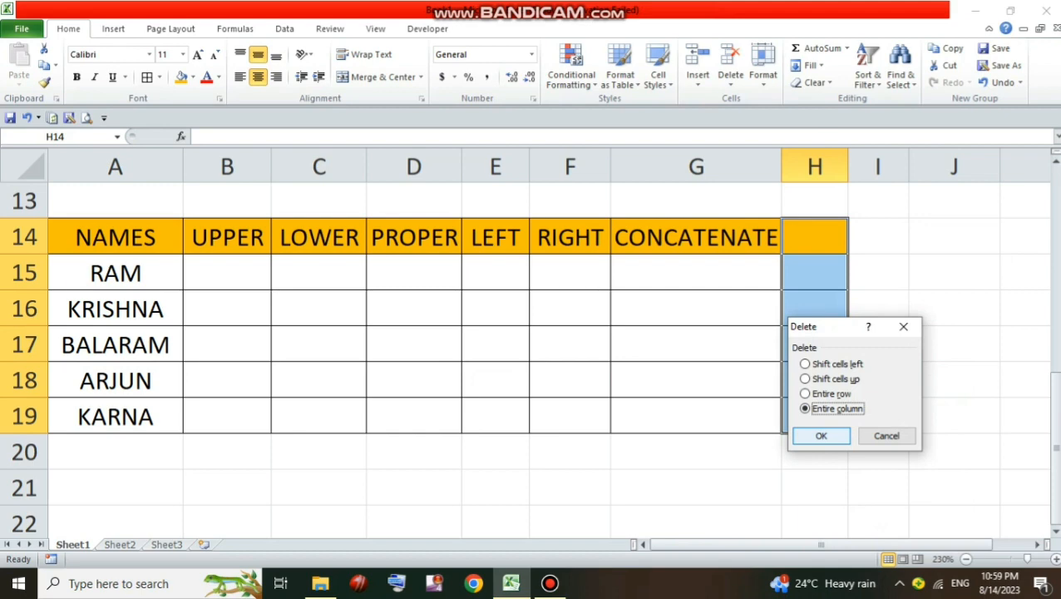
click(822, 435)
click(812, 488)
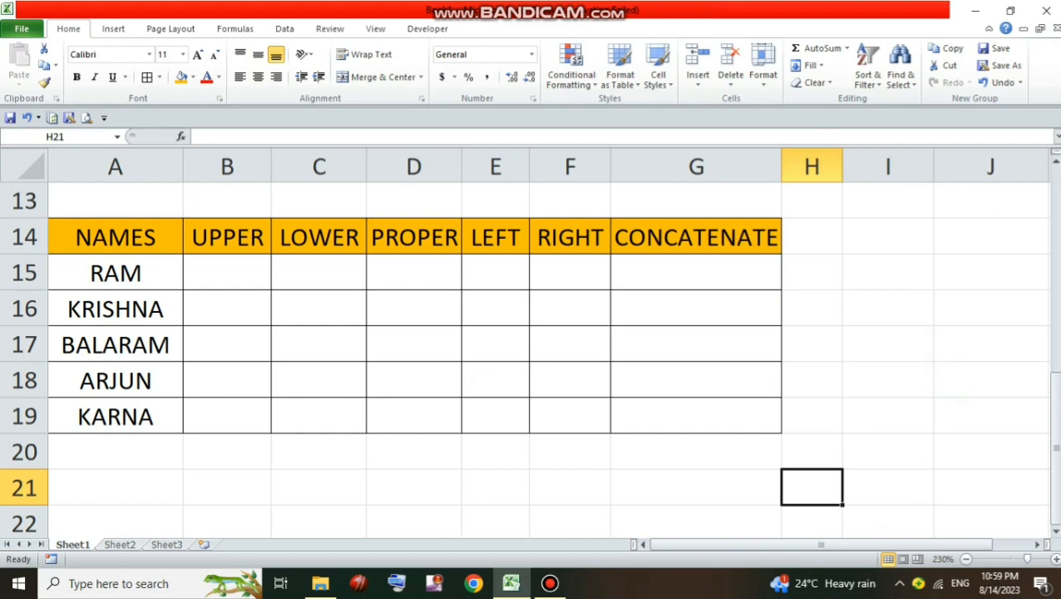
Enter =LOWER(A15) in C15 and fill it down to C19 for all names
drag(115, 272, 115, 417)
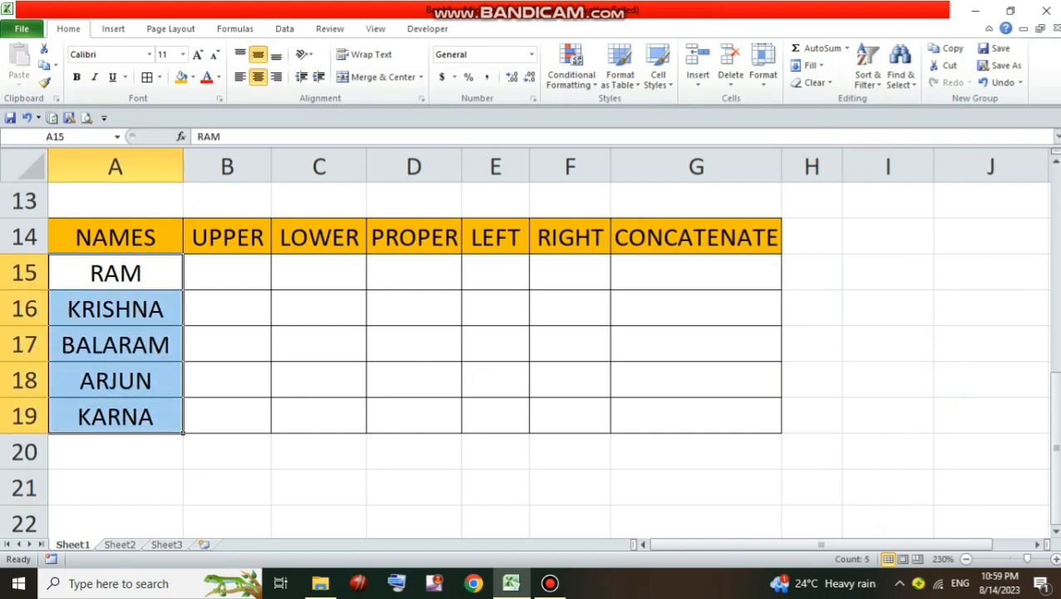
click(320, 273)
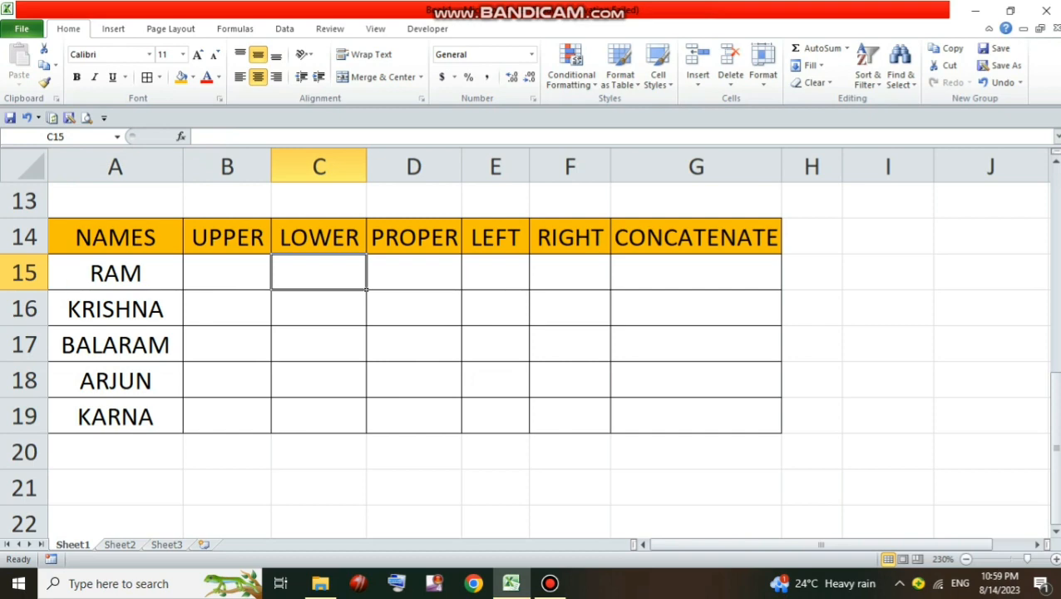
text(=LO)
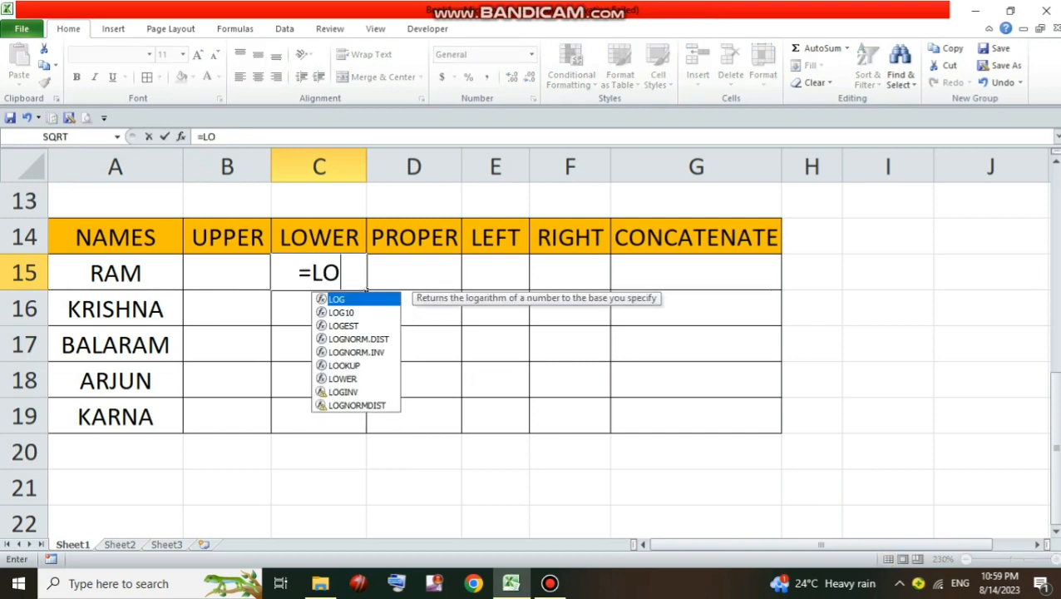
text(WER)
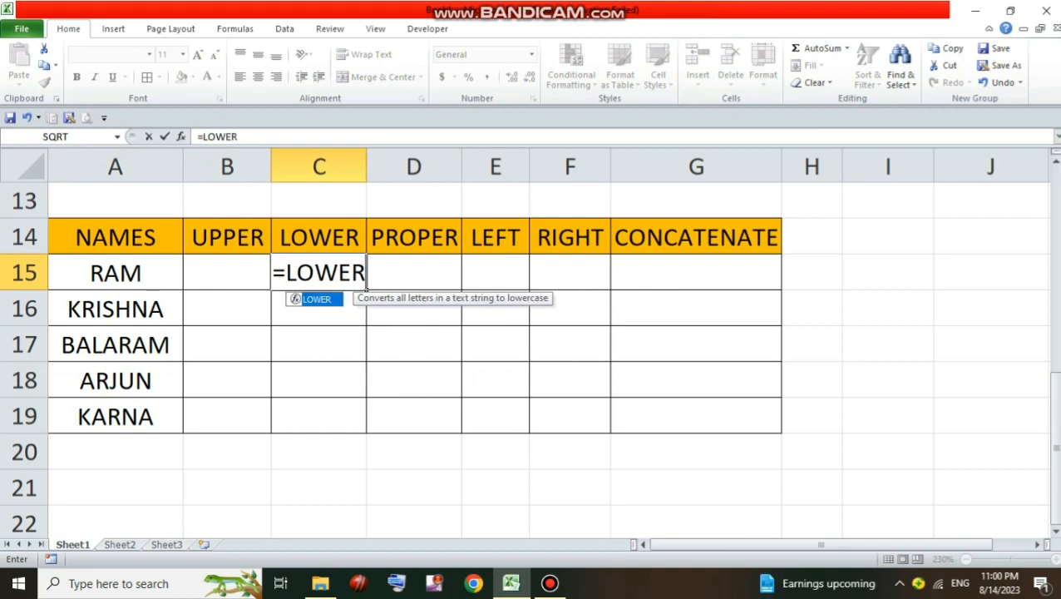
text(()
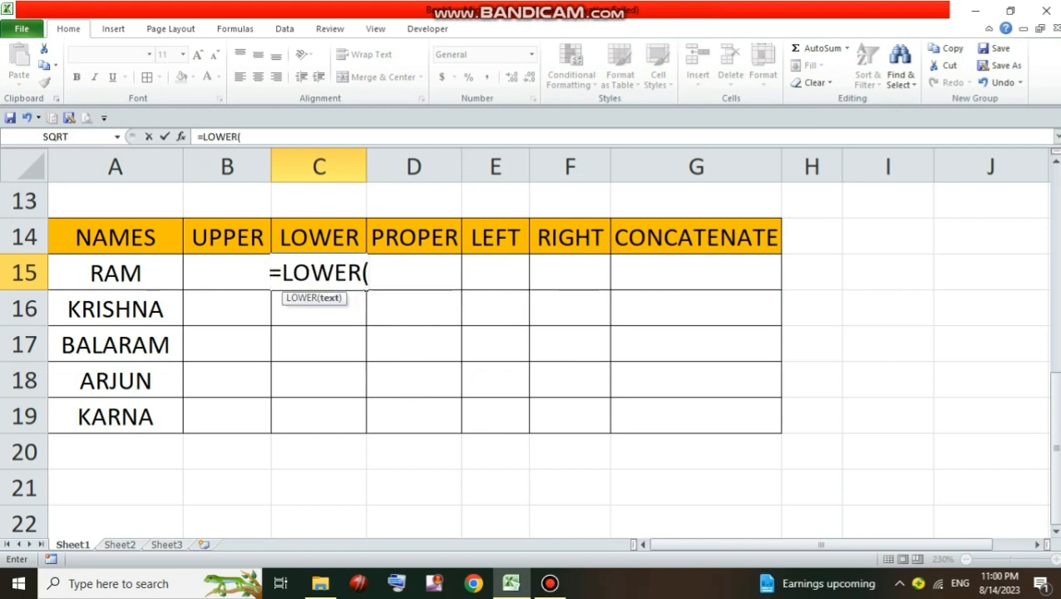
click(115, 273)
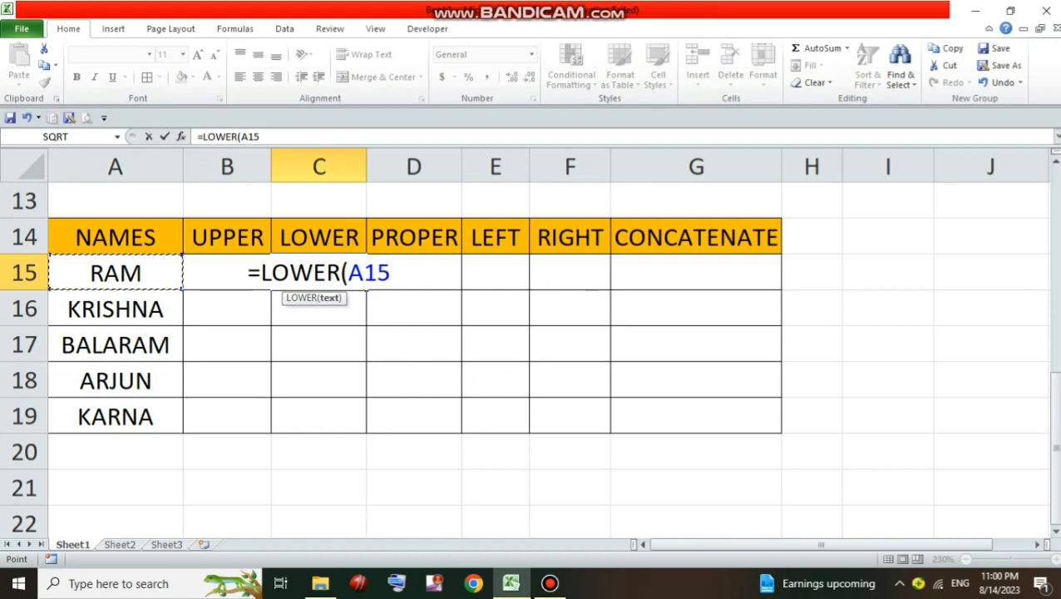
text())
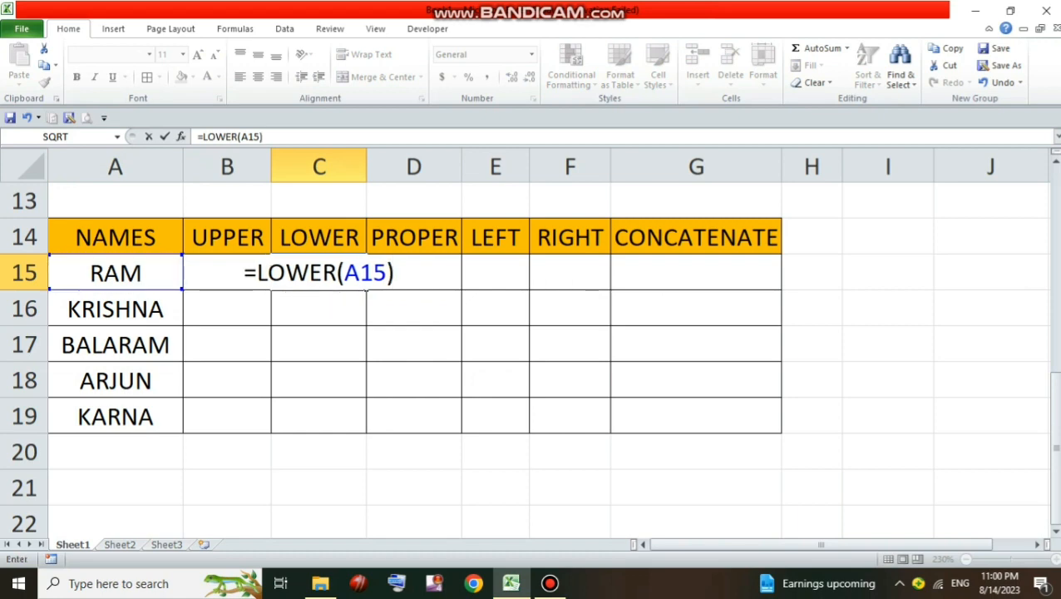
key(Return)
click(318, 273)
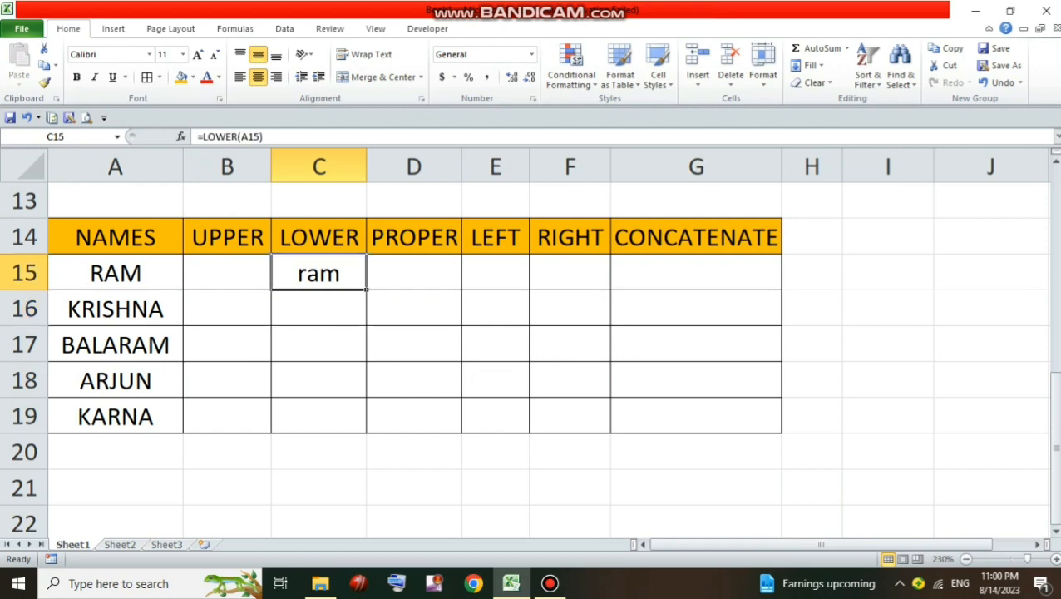
drag(366, 290, 366, 431)
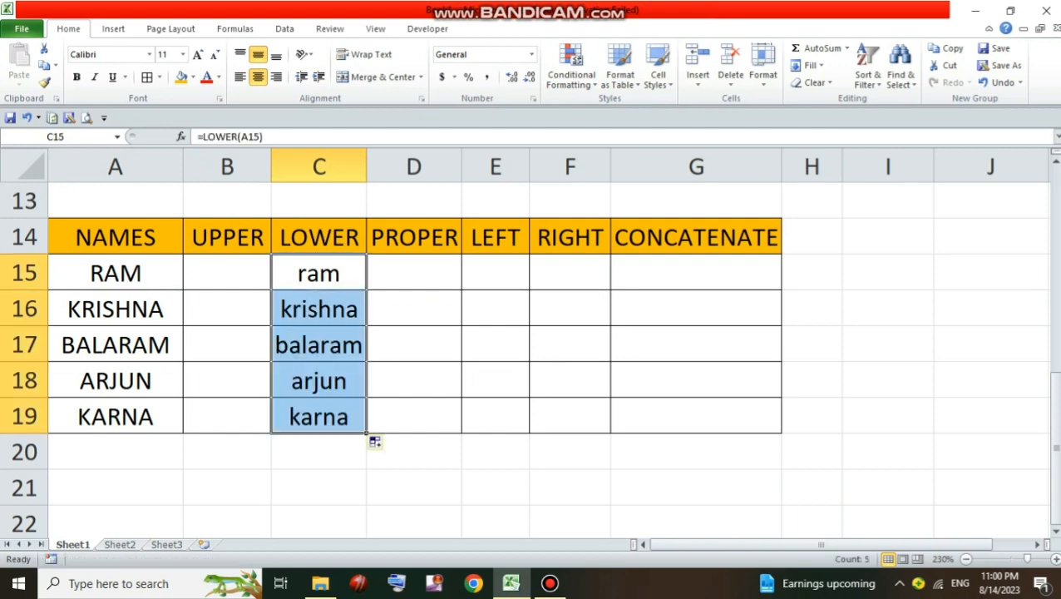
Enter =UPPER(C15) in B15 and fill it down to B19 for all names
click(227, 272)
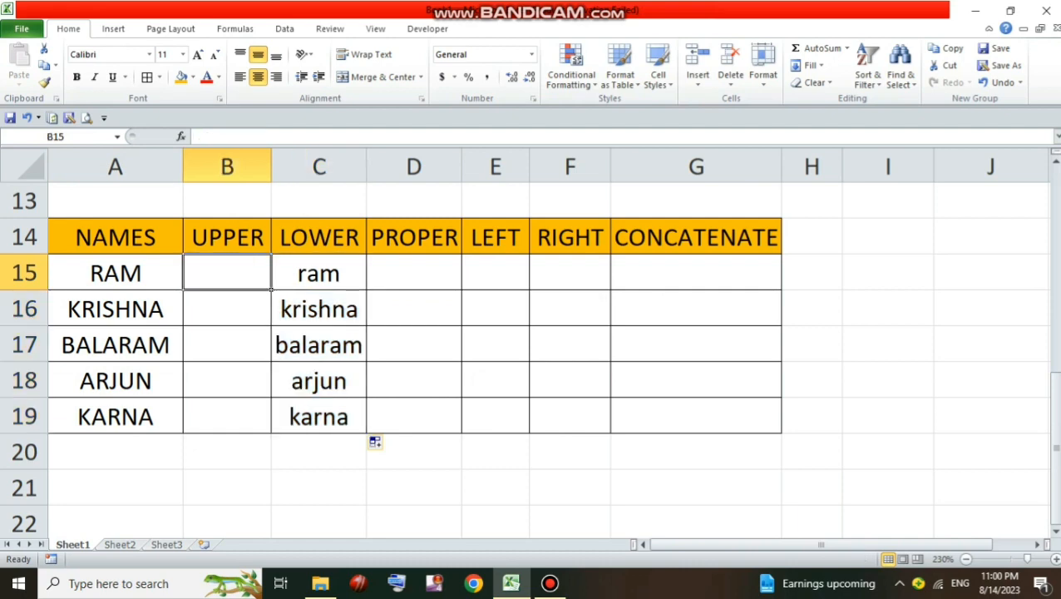
text(=UPPER)
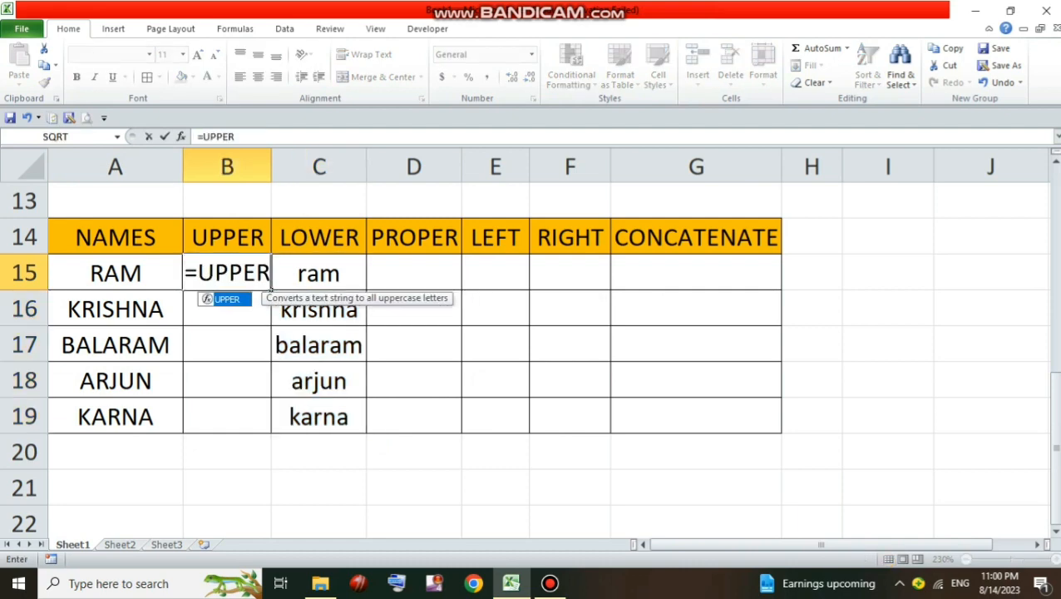
text(()
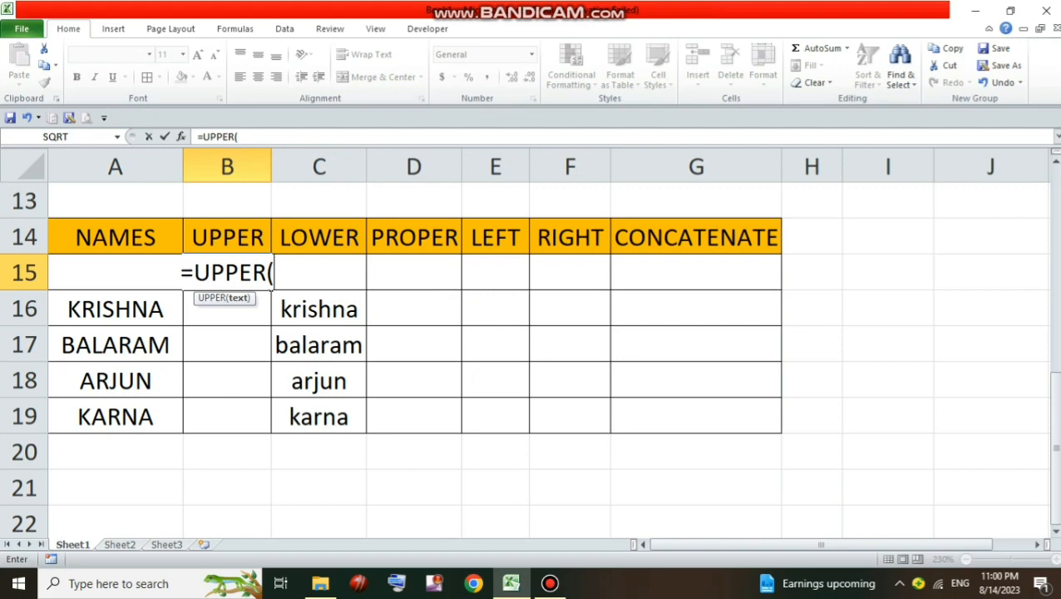
text(C15)
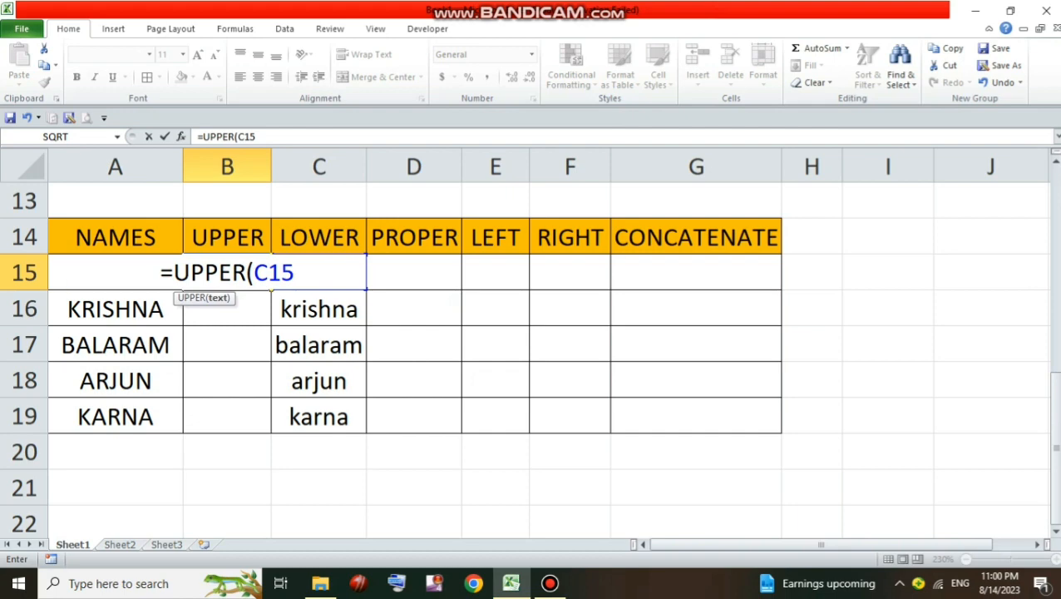
text())
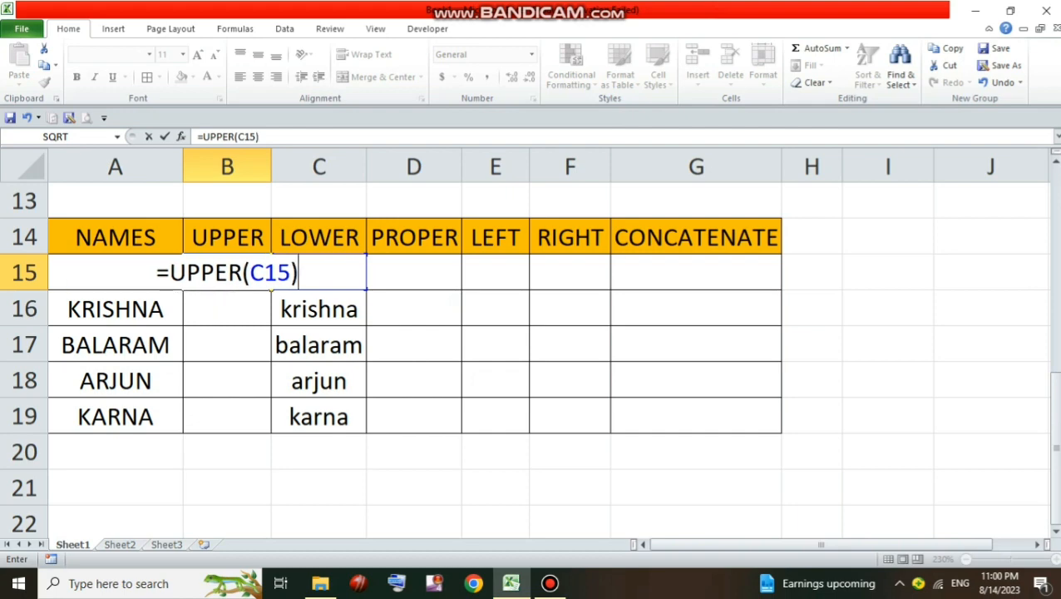
key(Return)
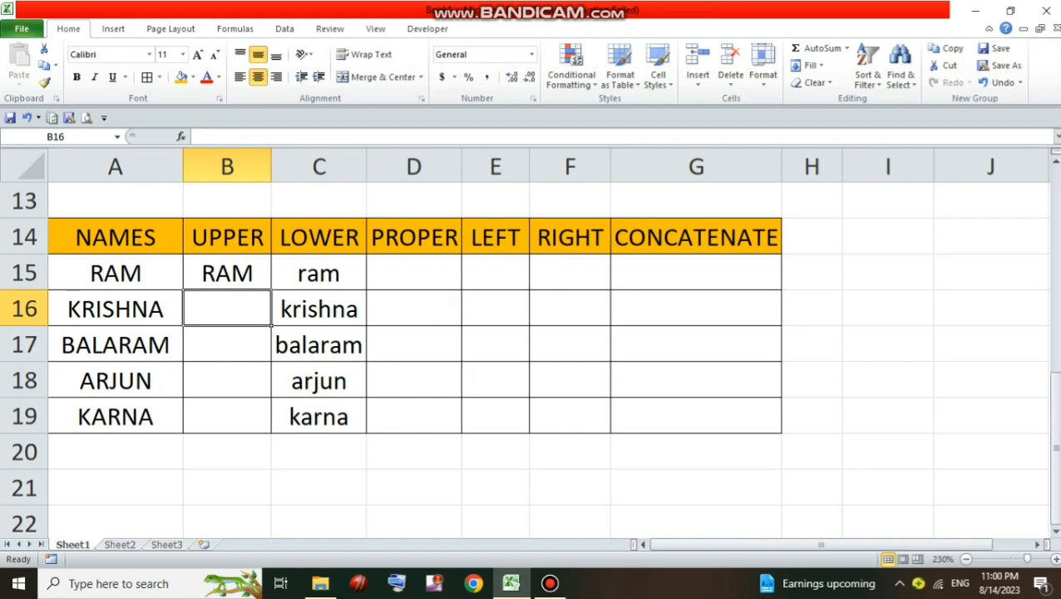
key(Up)
drag(271, 289, 253, 420)
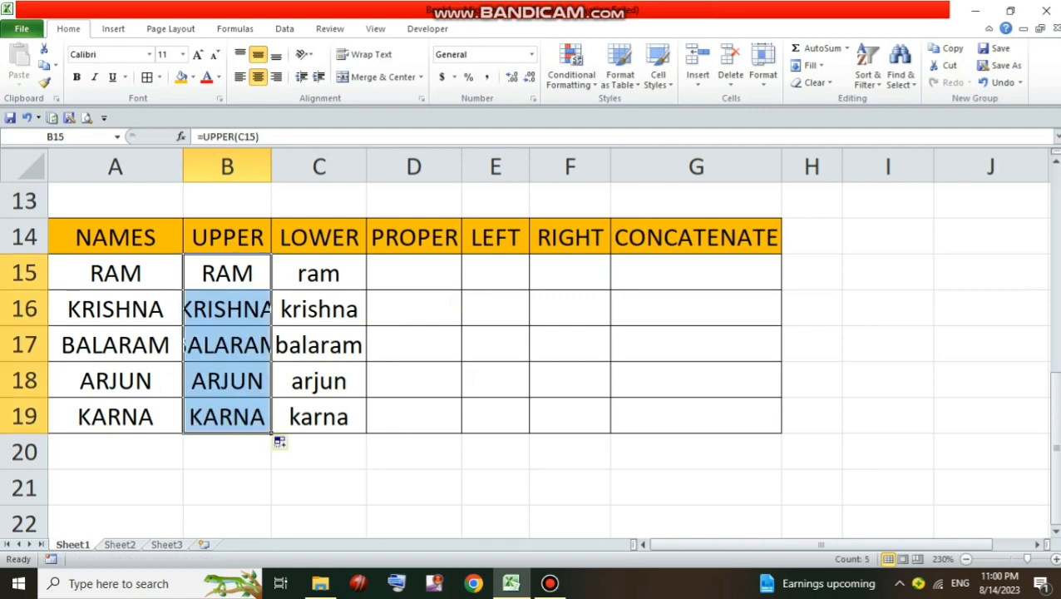
key(Down)
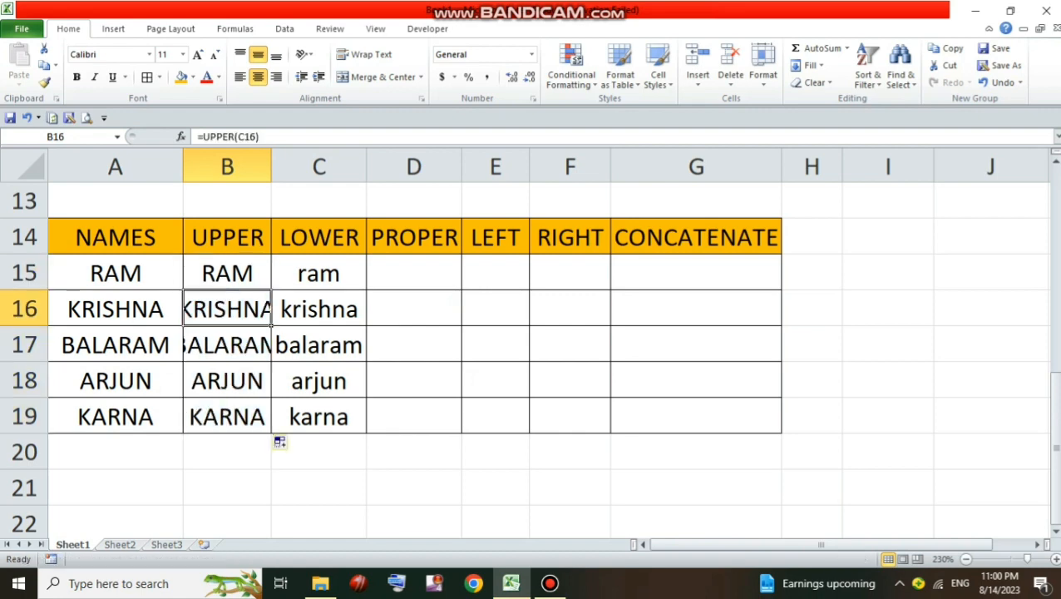
Widen column B so the longer uppercase names in the UPPER column have more room
key(Down)
key(Down)
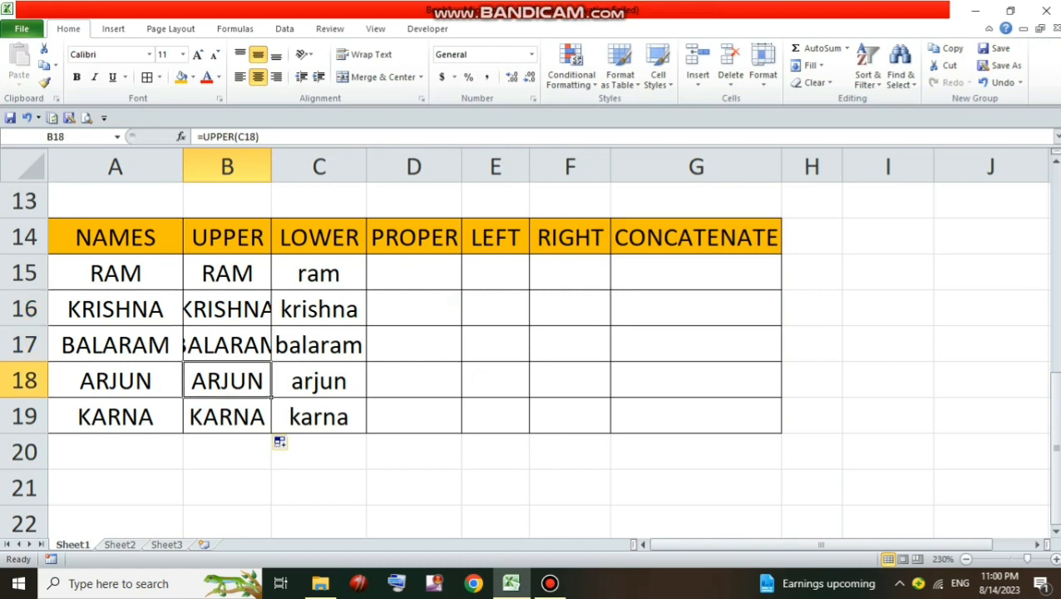
key(Down)
drag(271, 166, 277, 166)
drag(278, 166, 287, 166)
Enter =PROPER(A15) in D15 and fill it down to D19 for all names
click(429, 273)
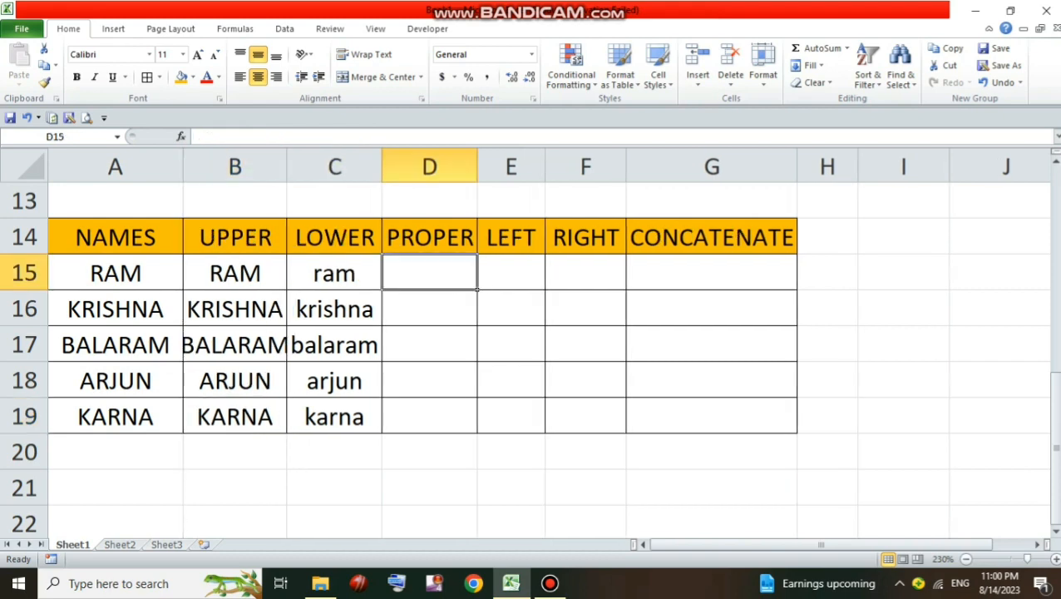
text(=PR)
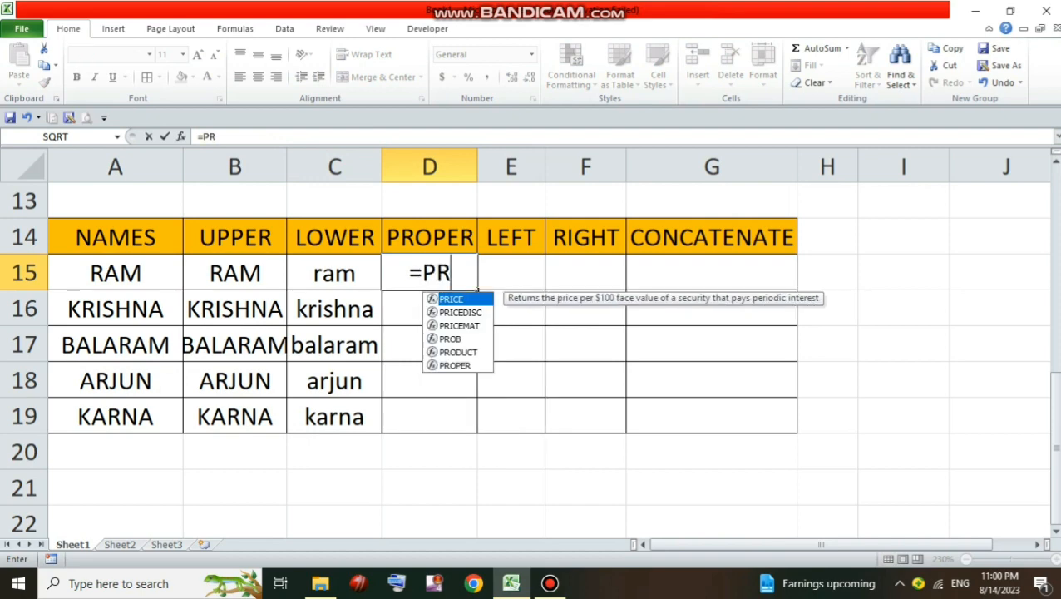
text(OPER)
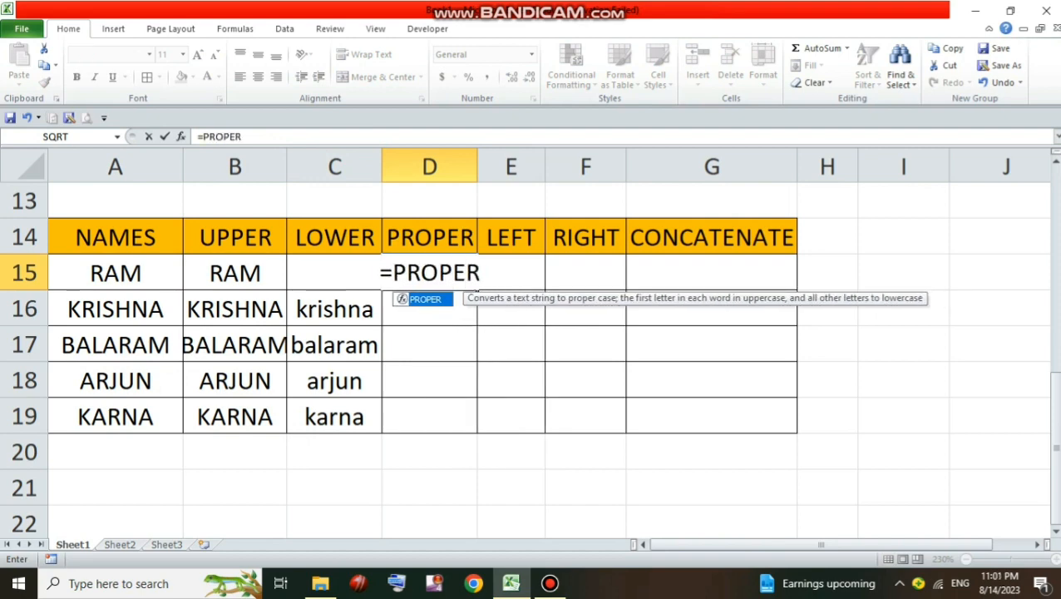
text(()
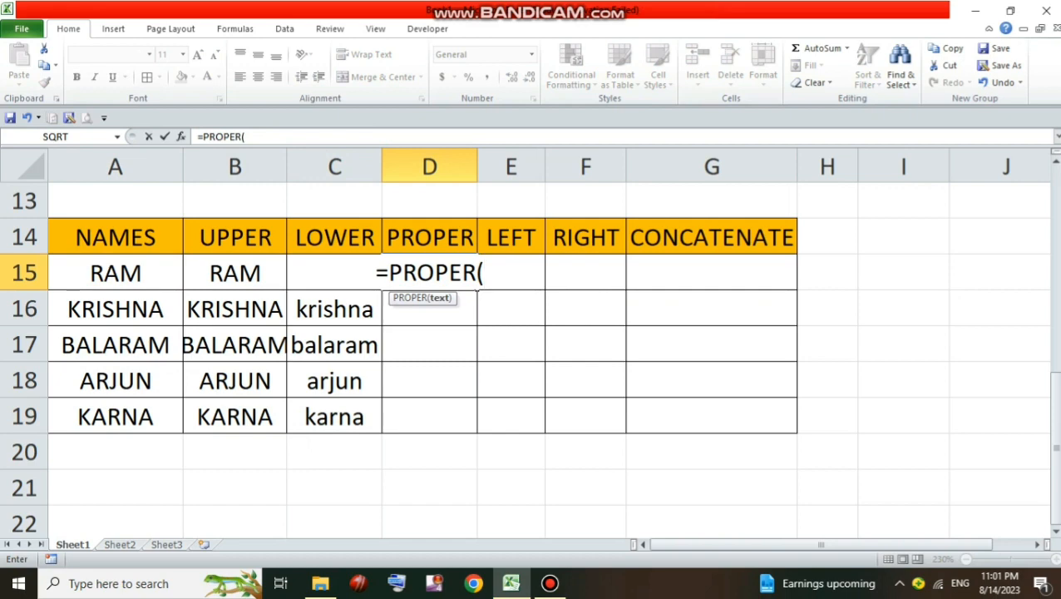
click(116, 273)
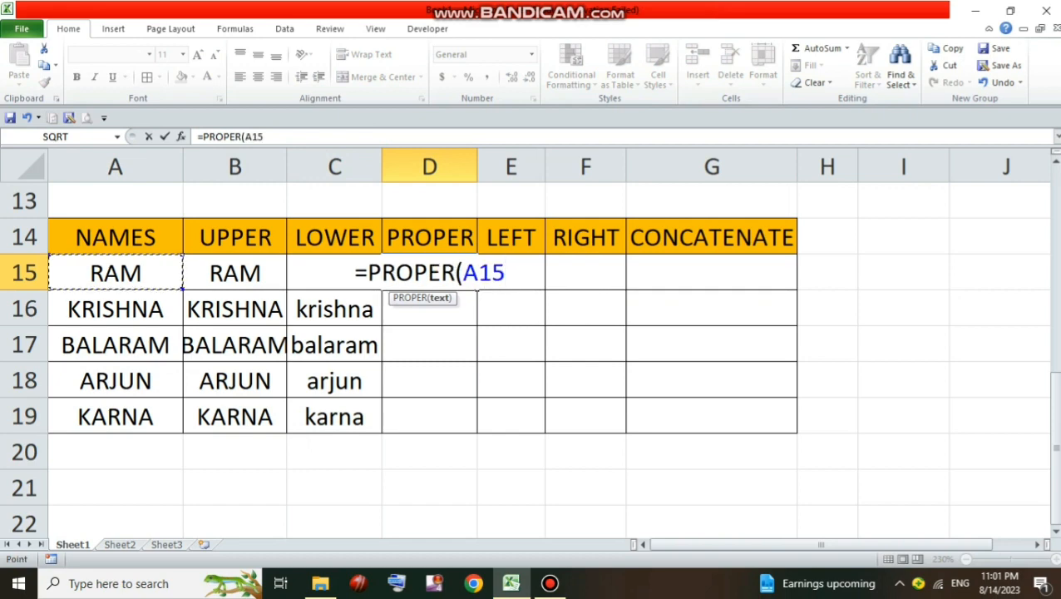
text())
key(Return)
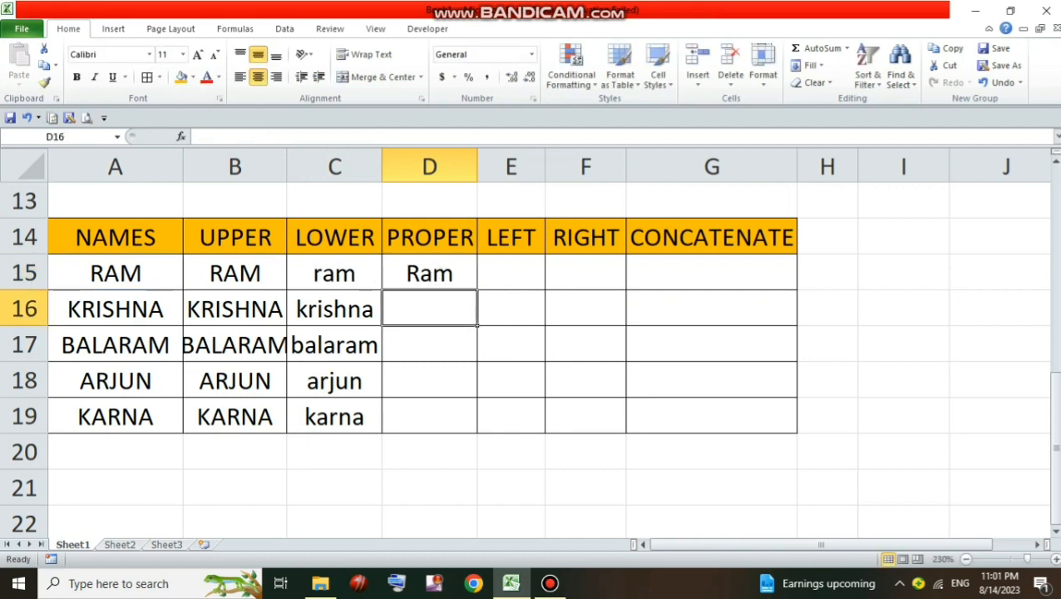
click(429, 273)
drag(477, 289, 477, 424)
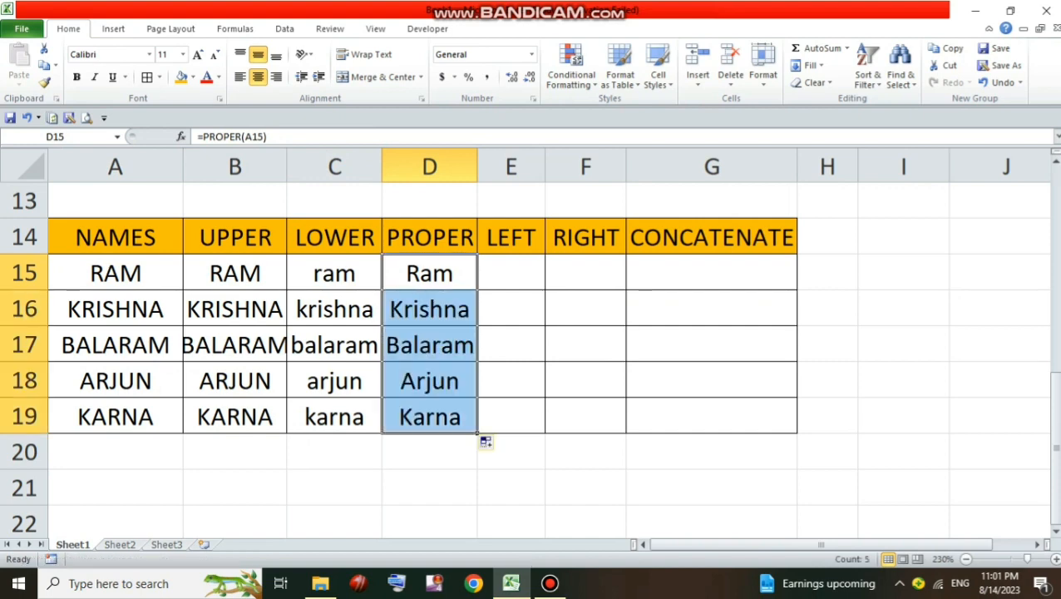
click(511, 451)
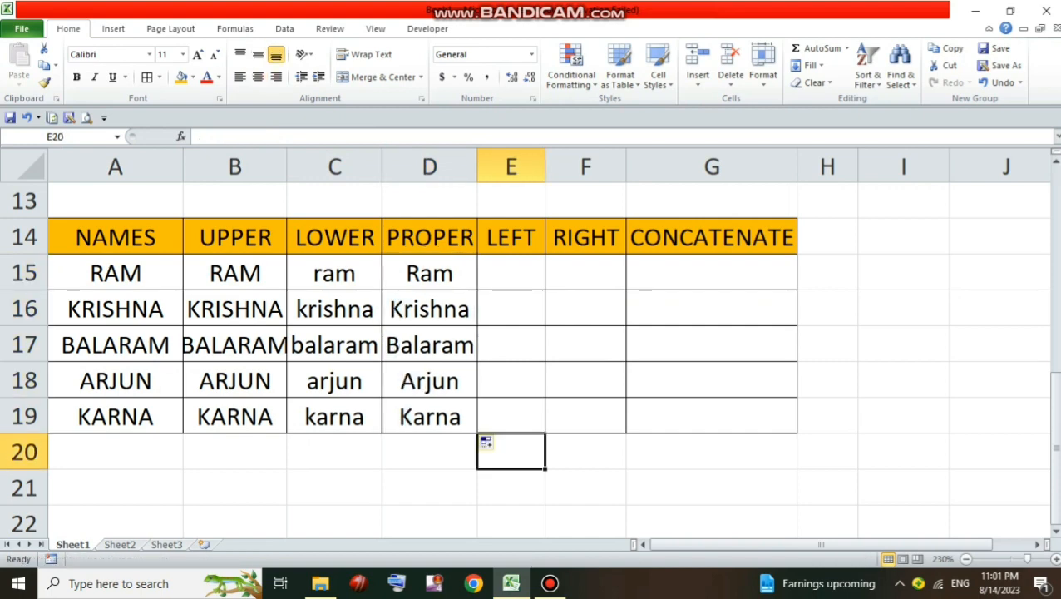
Enter =LEFT(A15,1) in E15 and fill it down to E19 to extract each name's first letter
click(511, 273)
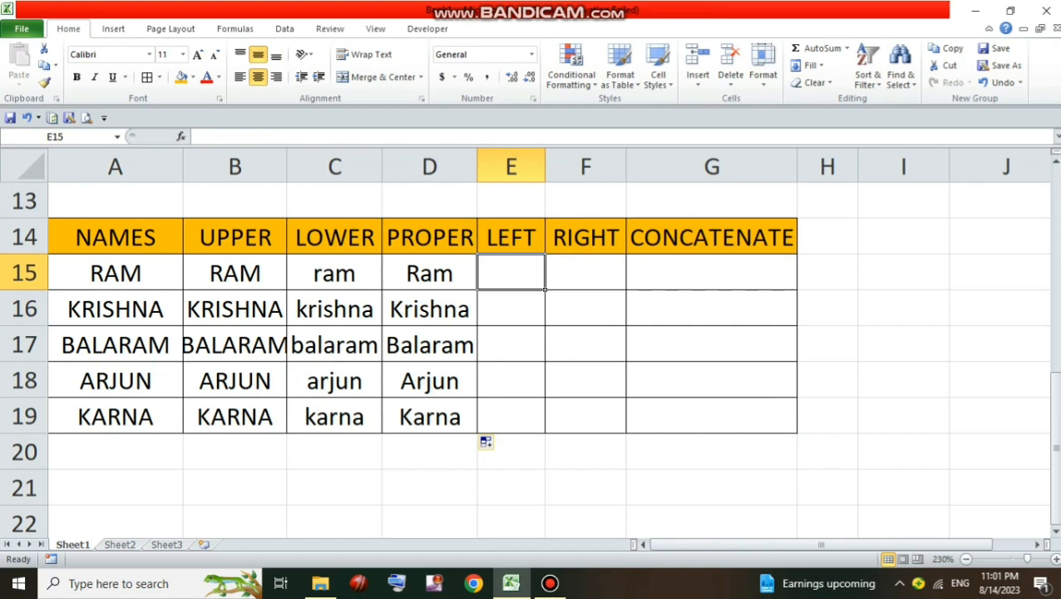
text(=)
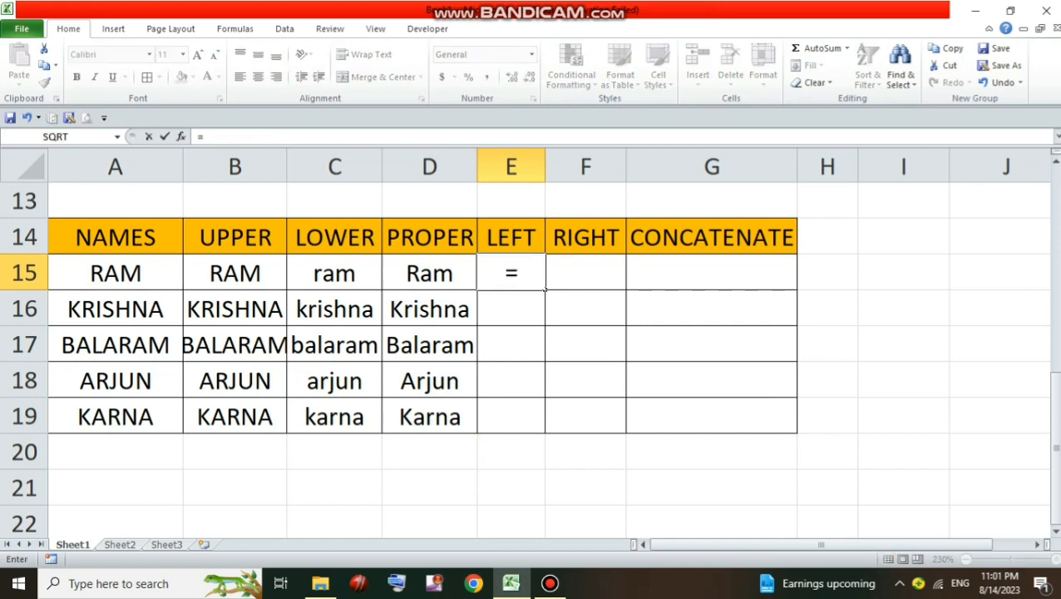
text(LEFT()
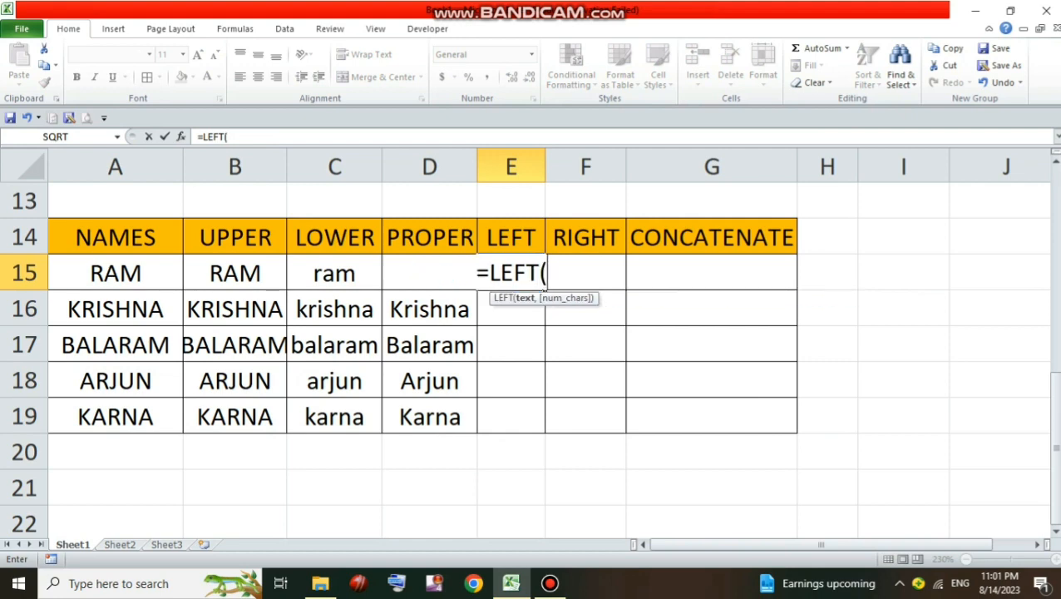
click(115, 273)
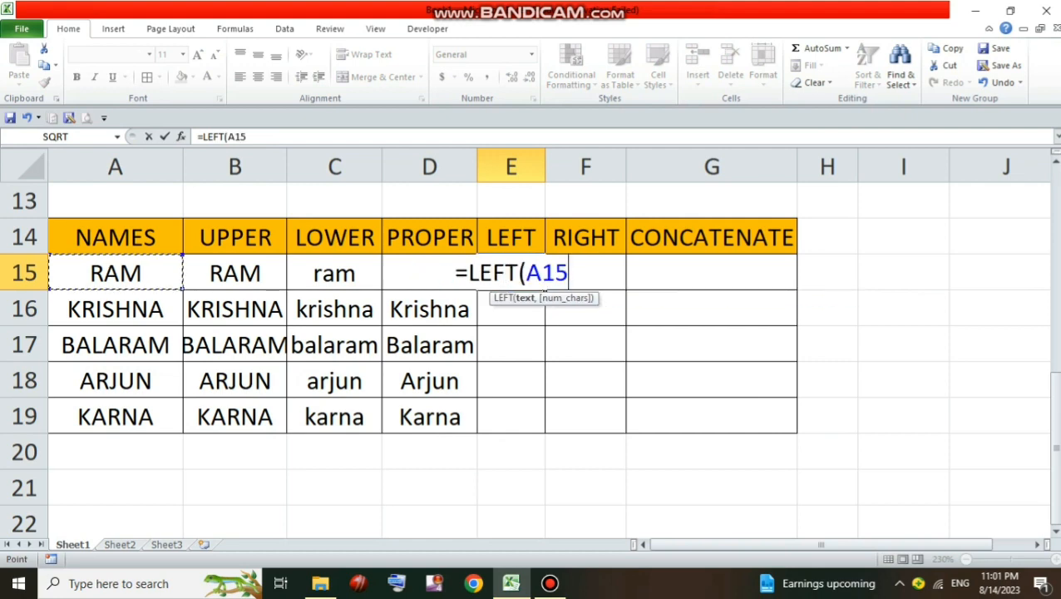
text(,)
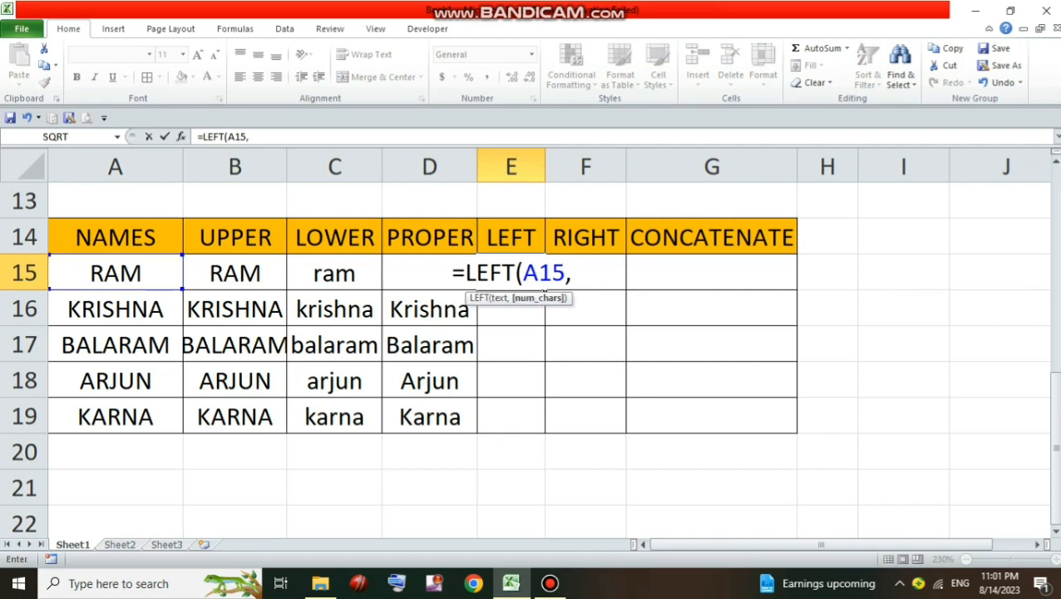
text(1)
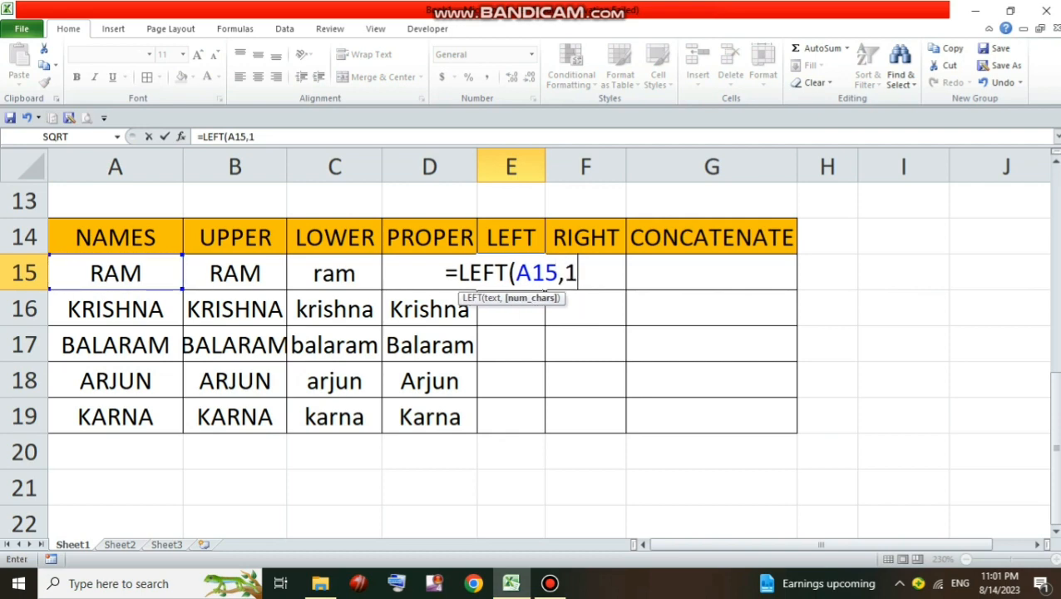
text())
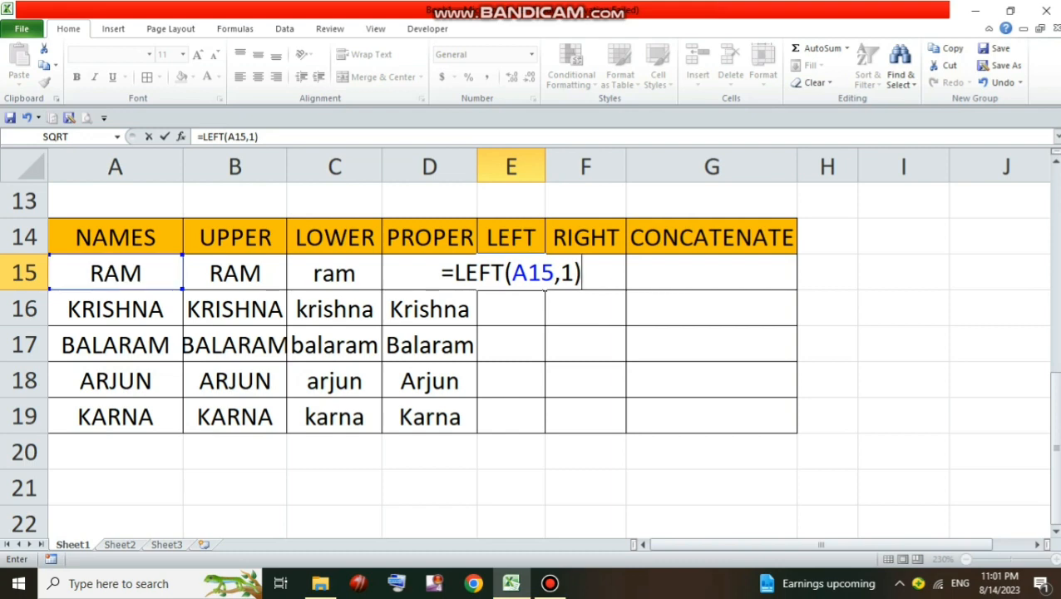
key(Return)
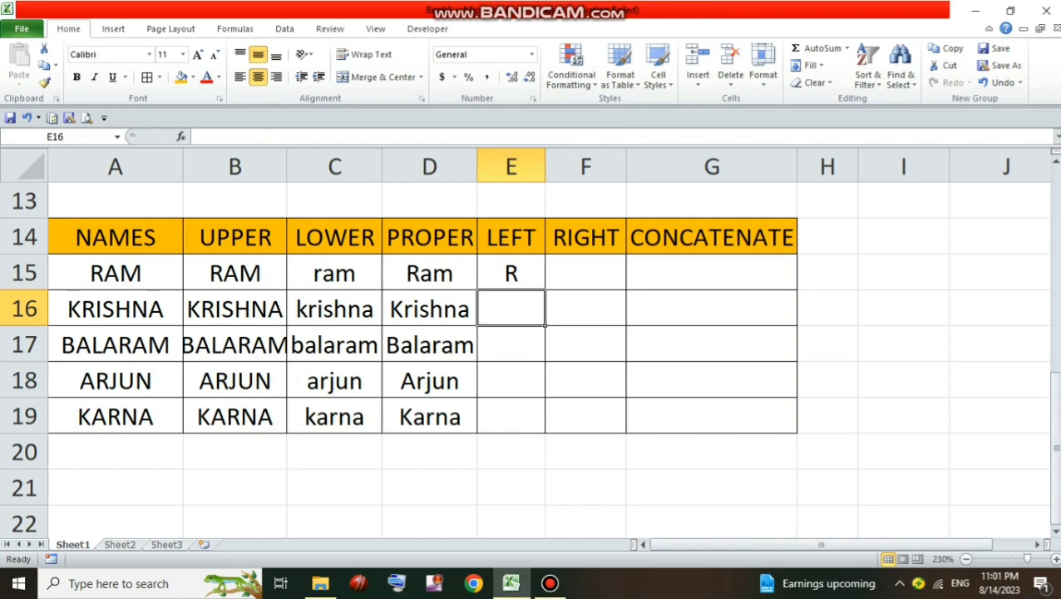
key(Up)
drag(544, 290, 545, 432)
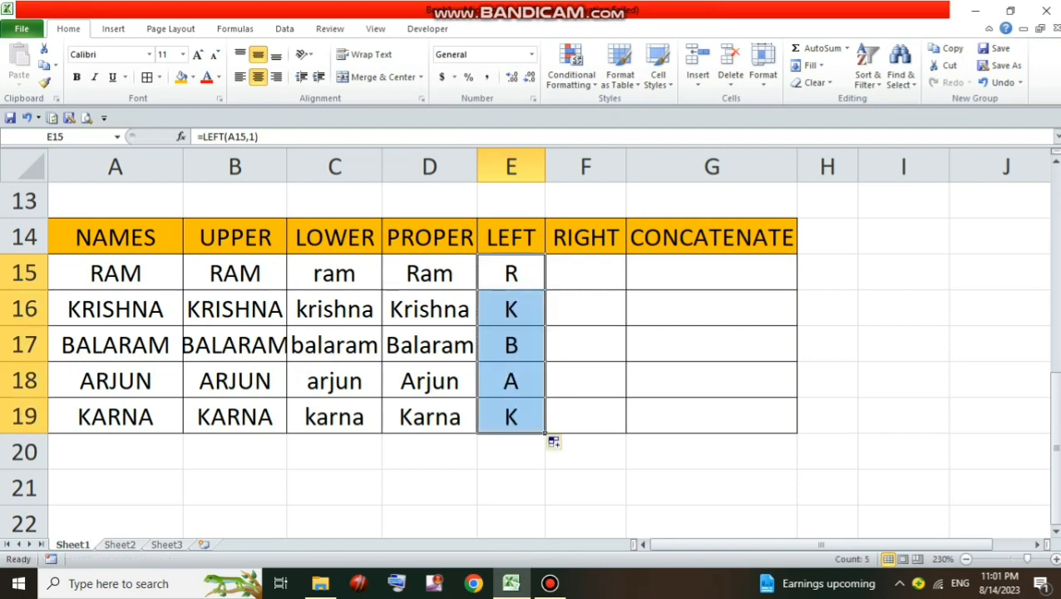
click(585, 488)
Enter =RIGHT(D15,2) in F15 and fill it down to F19 to extract each name's last two letters
click(586, 272)
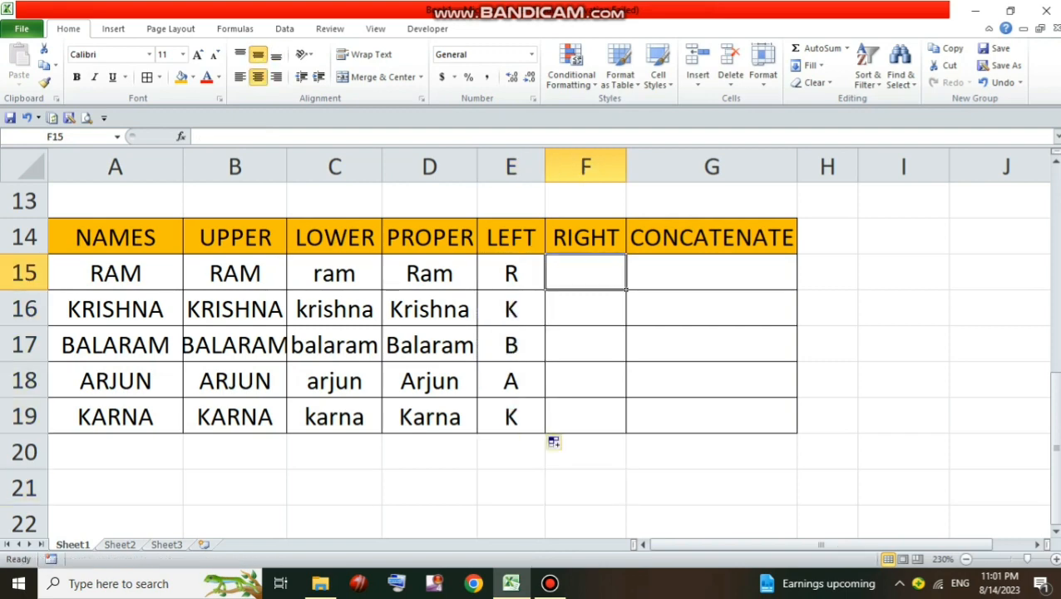
text(=RI)
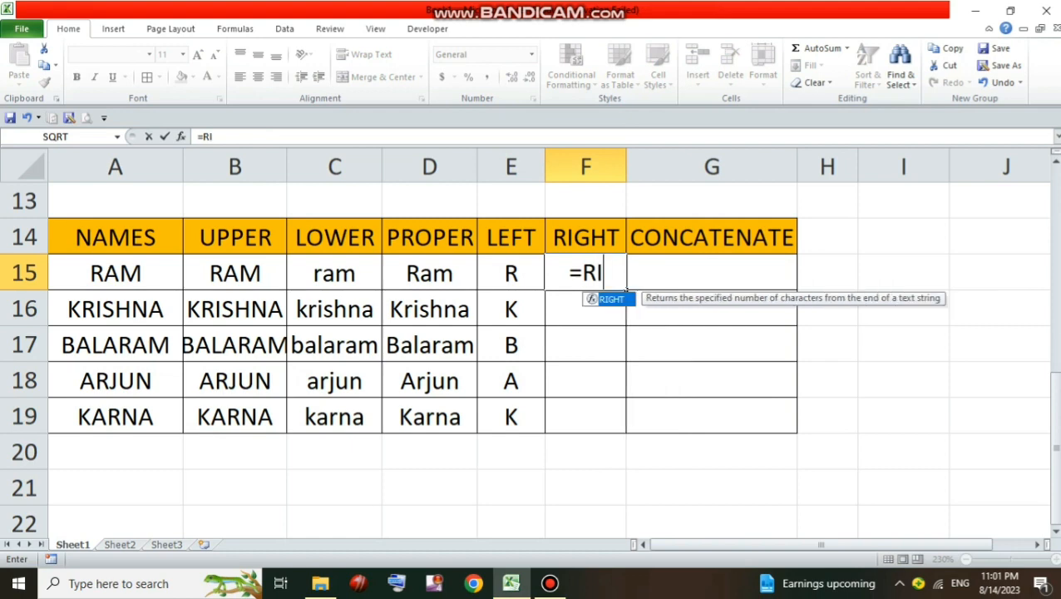
text(GHT()
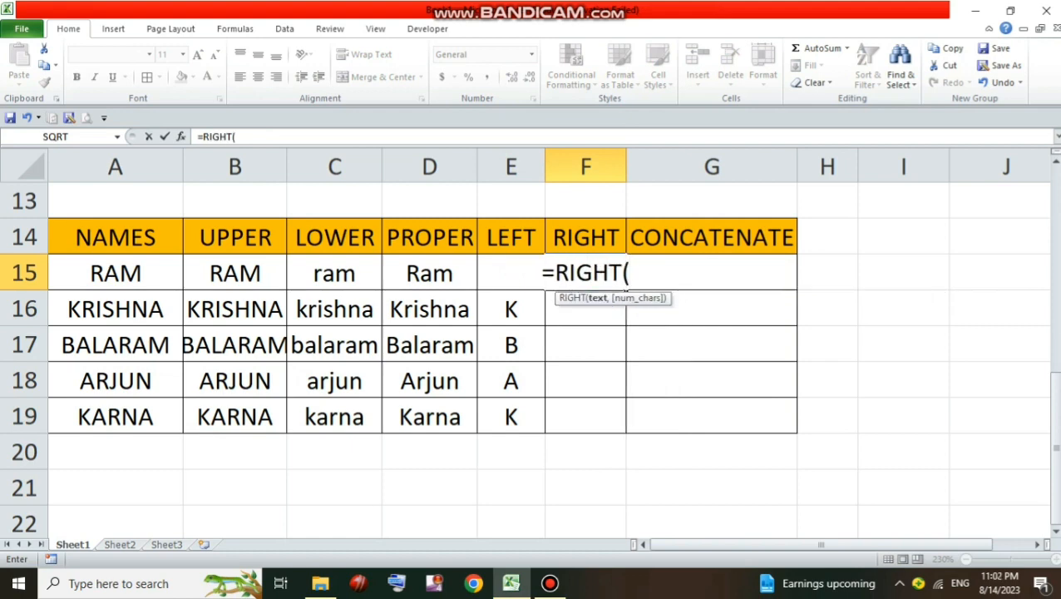
click(429, 273)
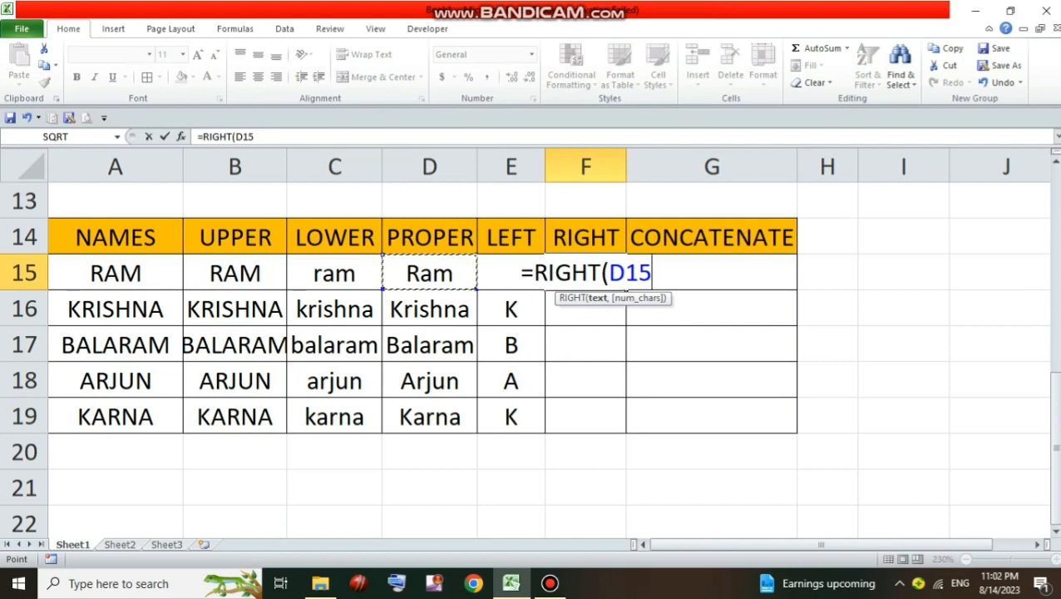
text(,)
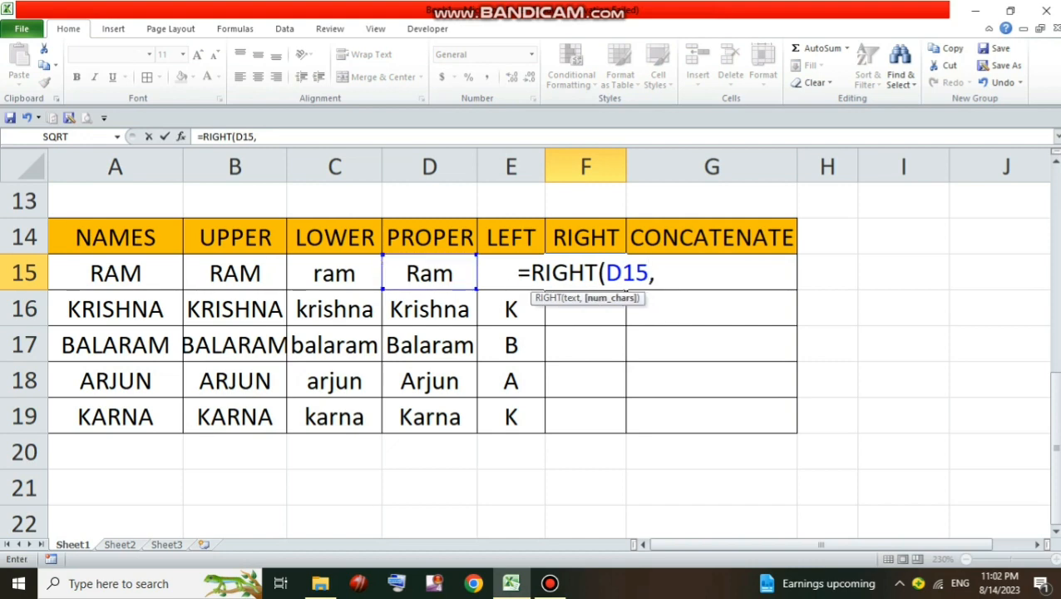
text(2)
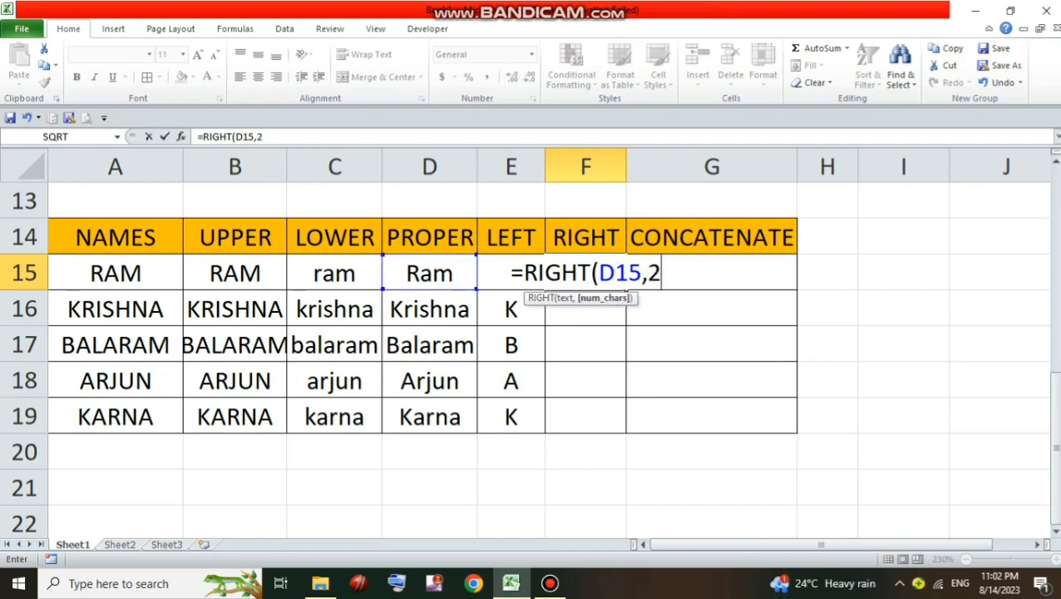
text())
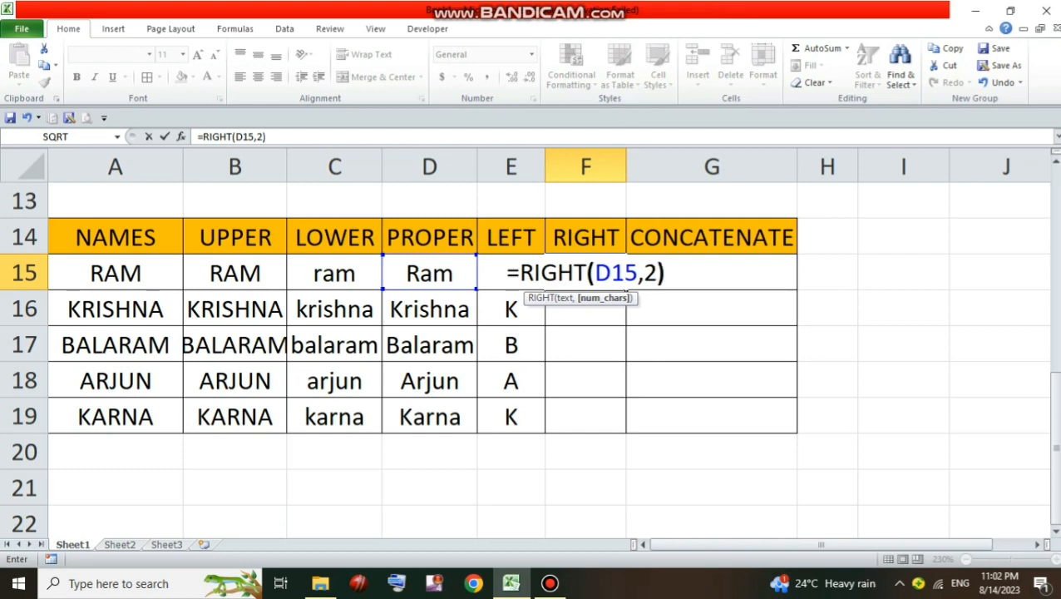
key(Return)
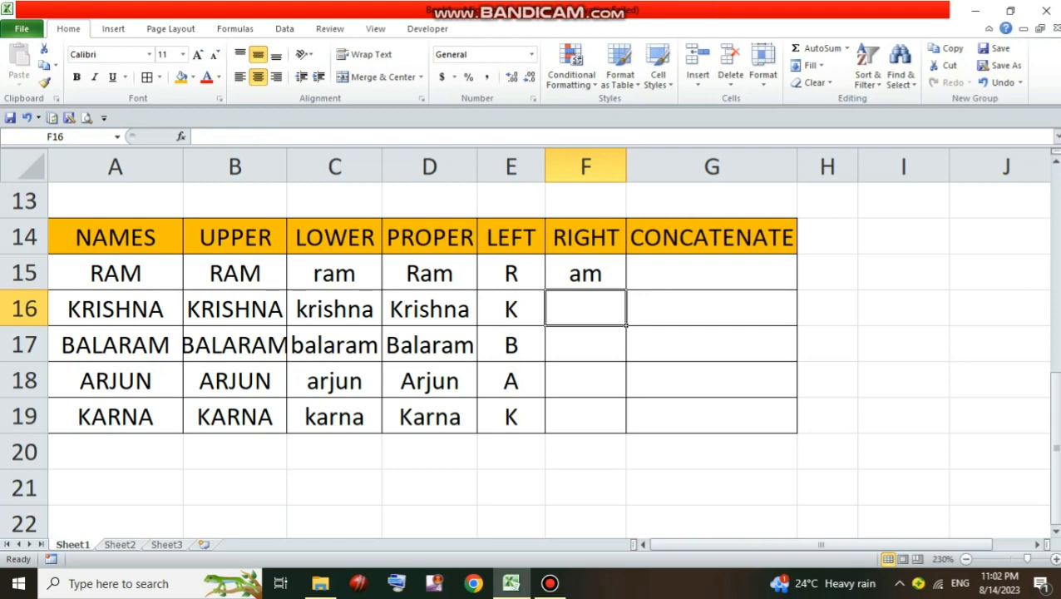
click(586, 272)
drag(626, 289, 626, 424)
click(586, 488)
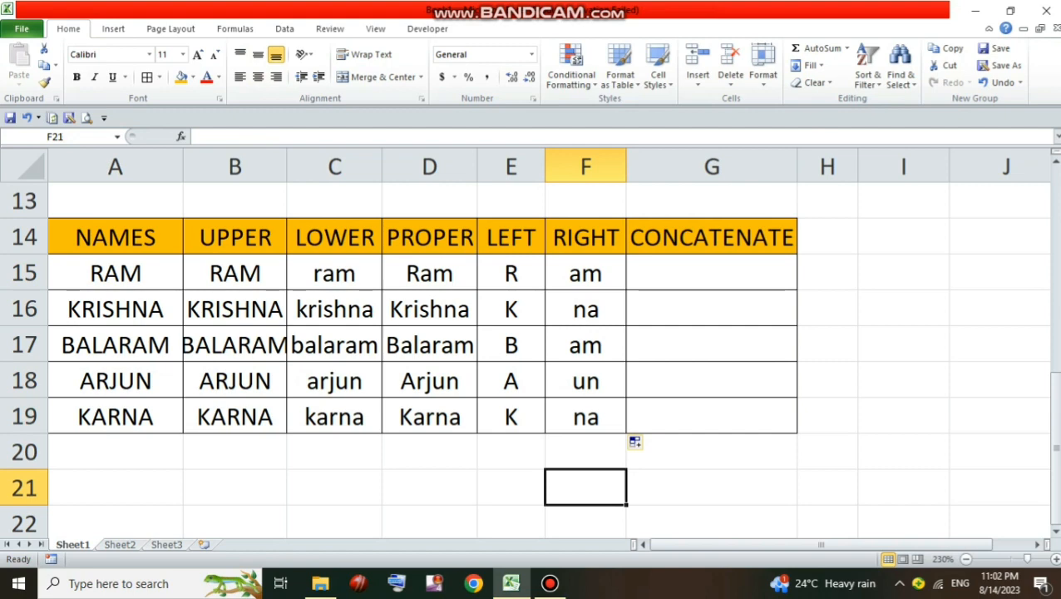
Enter =CONCATENATE(E15,F15) in G15 to join the first name's LEFT and RIGHT results
click(711, 273)
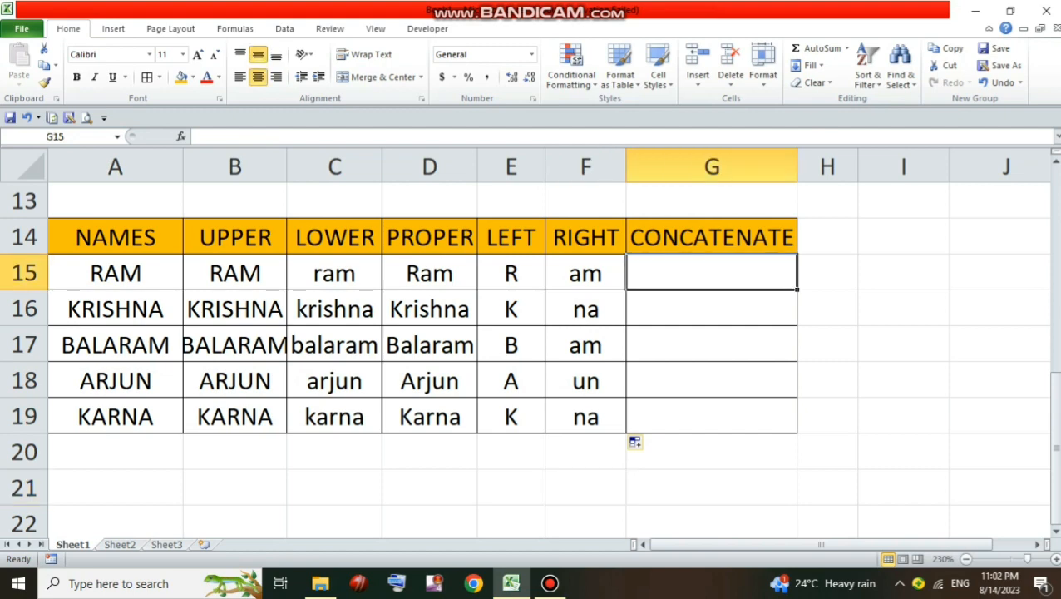
text(=)
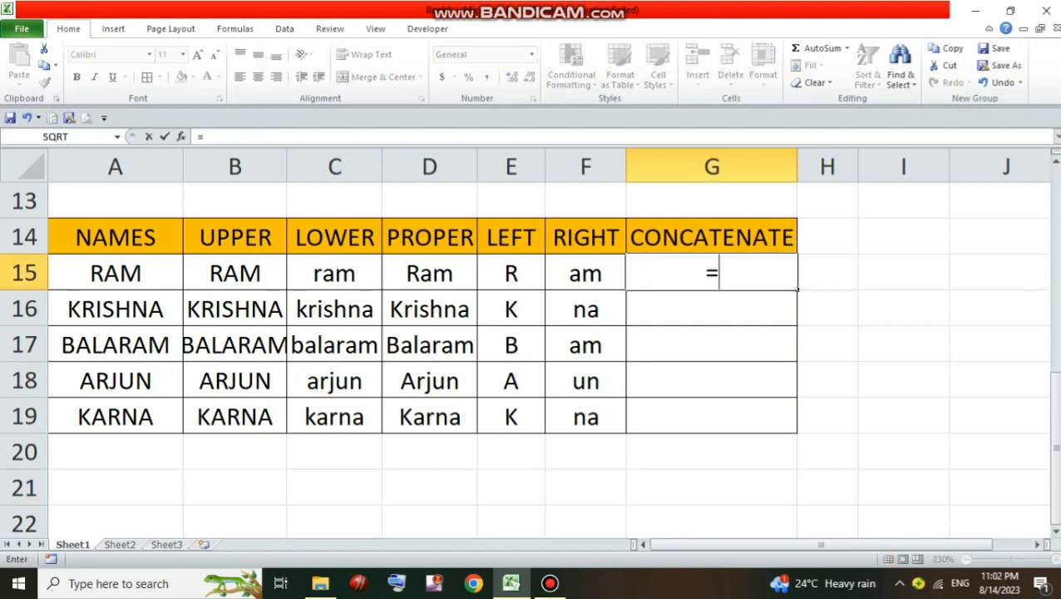
text(CO)
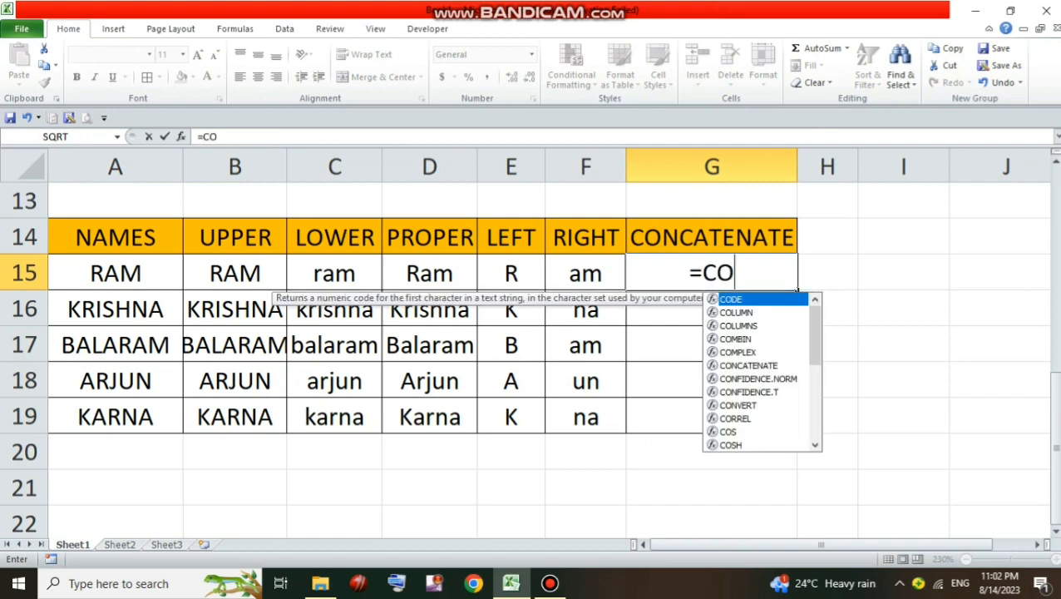
text(NCATE)
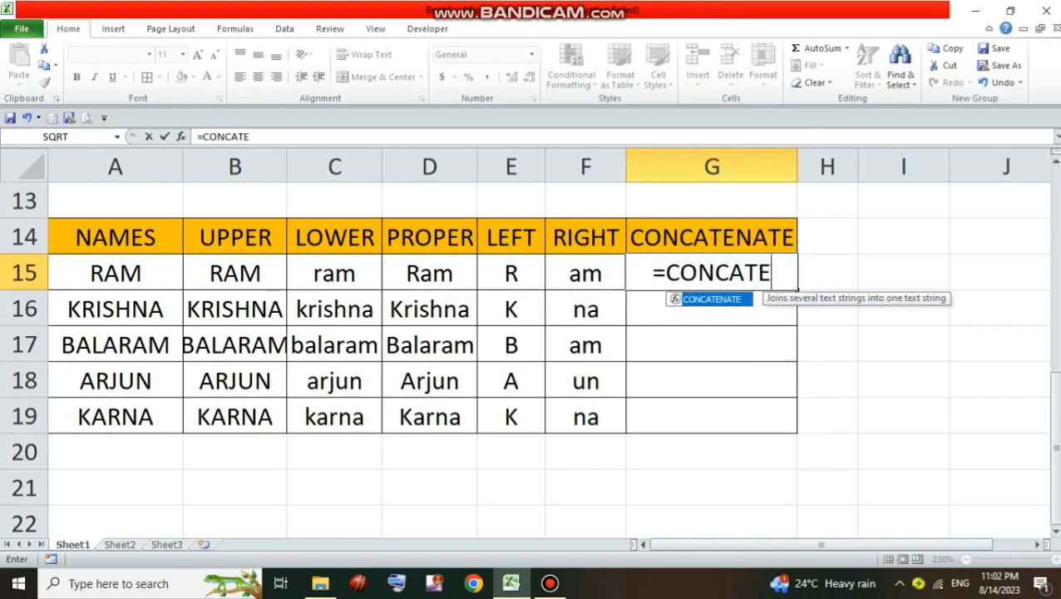
text(NA)
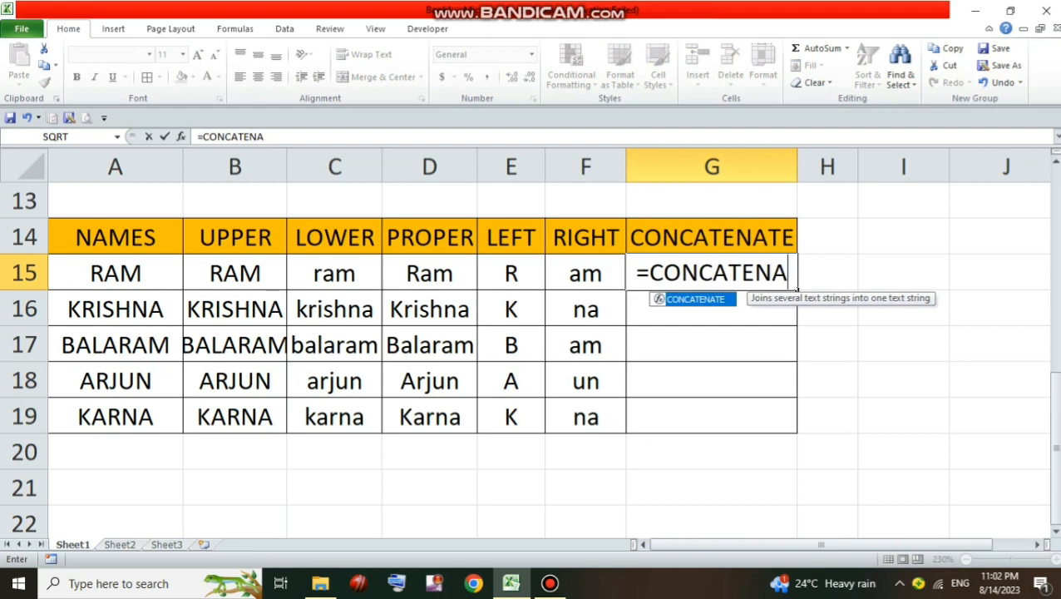
text(TE(()
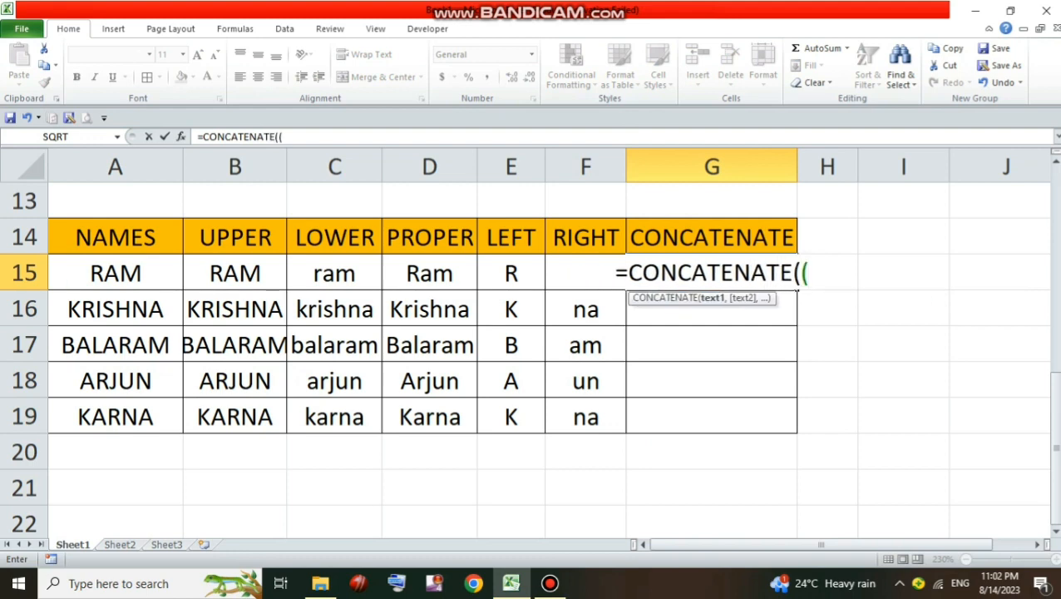
key(BackSpace)
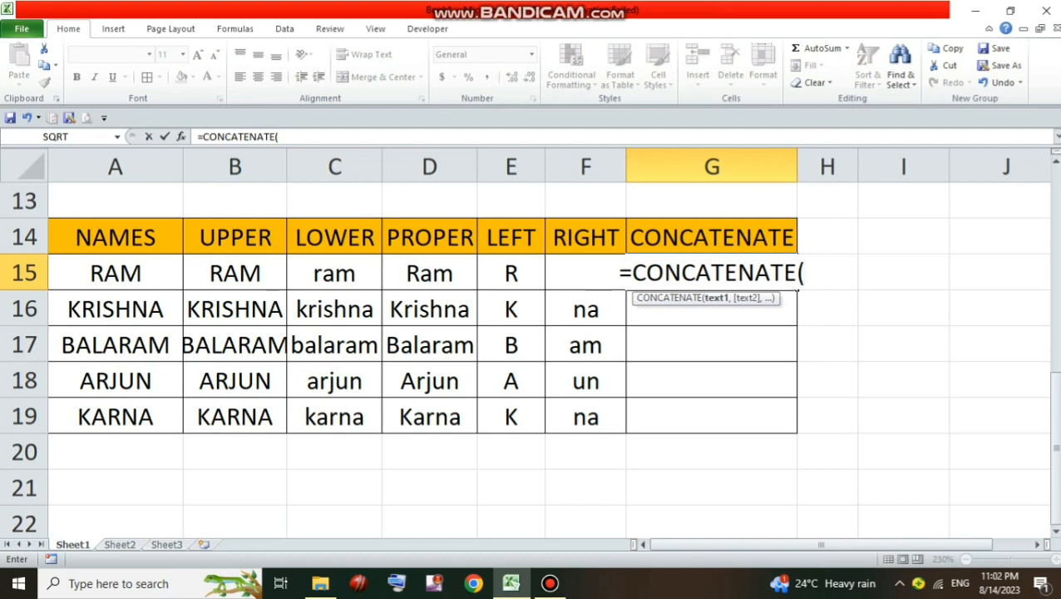
click(512, 272)
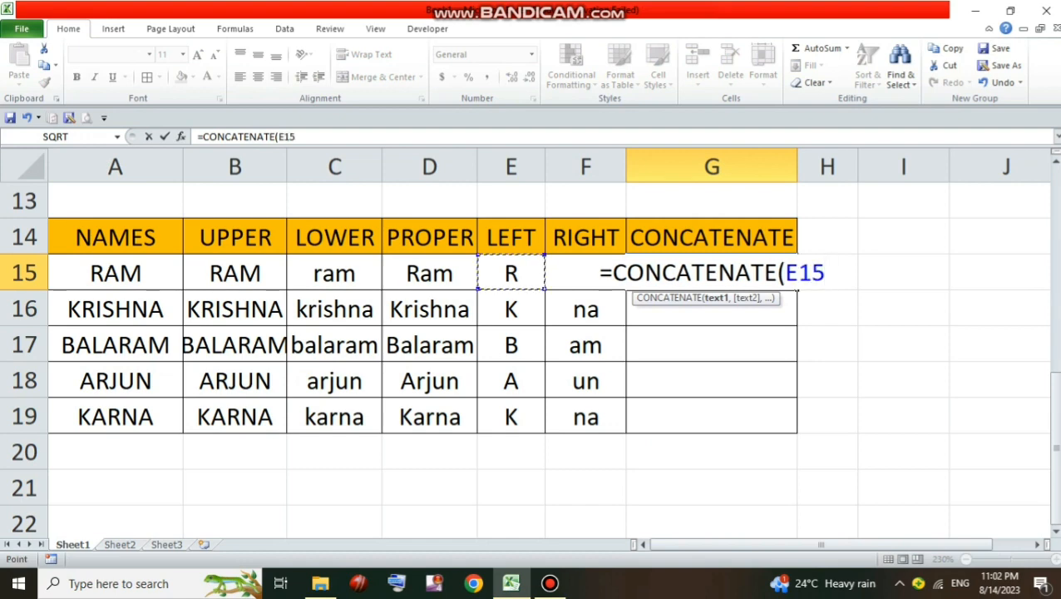
text(,)
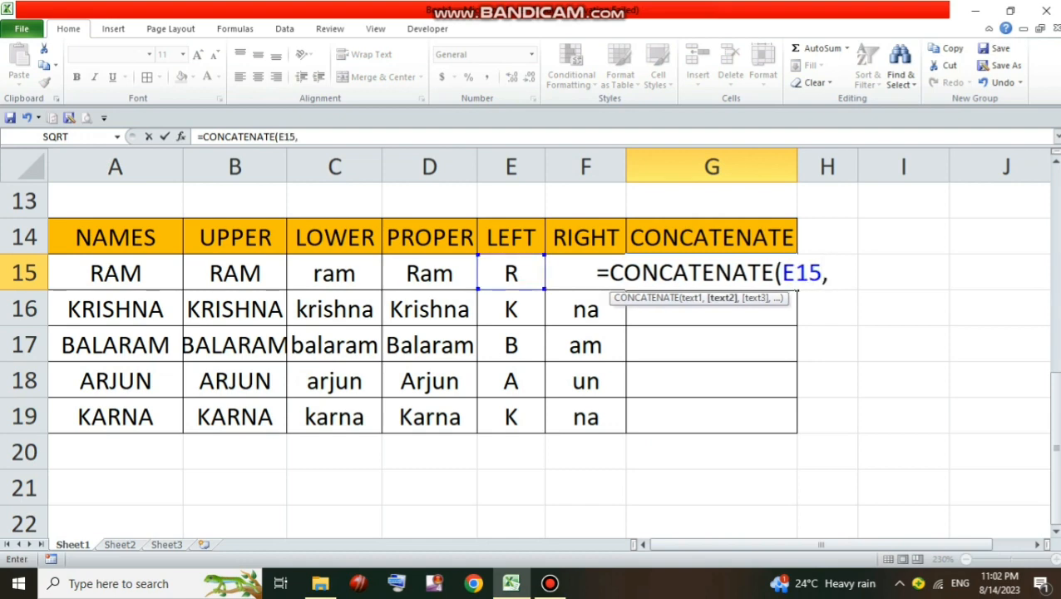
click(570, 273)
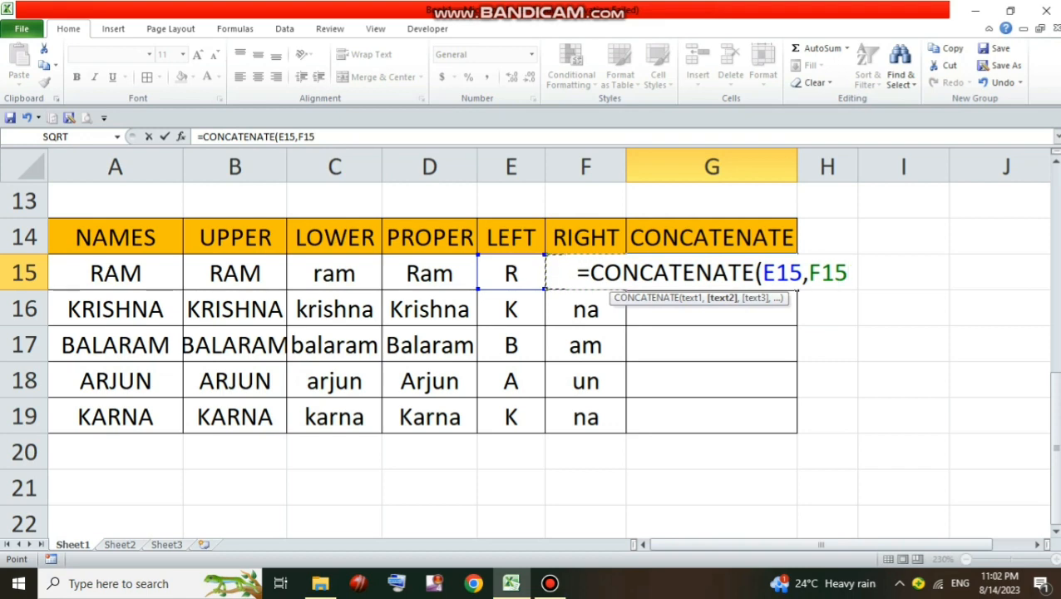
text())
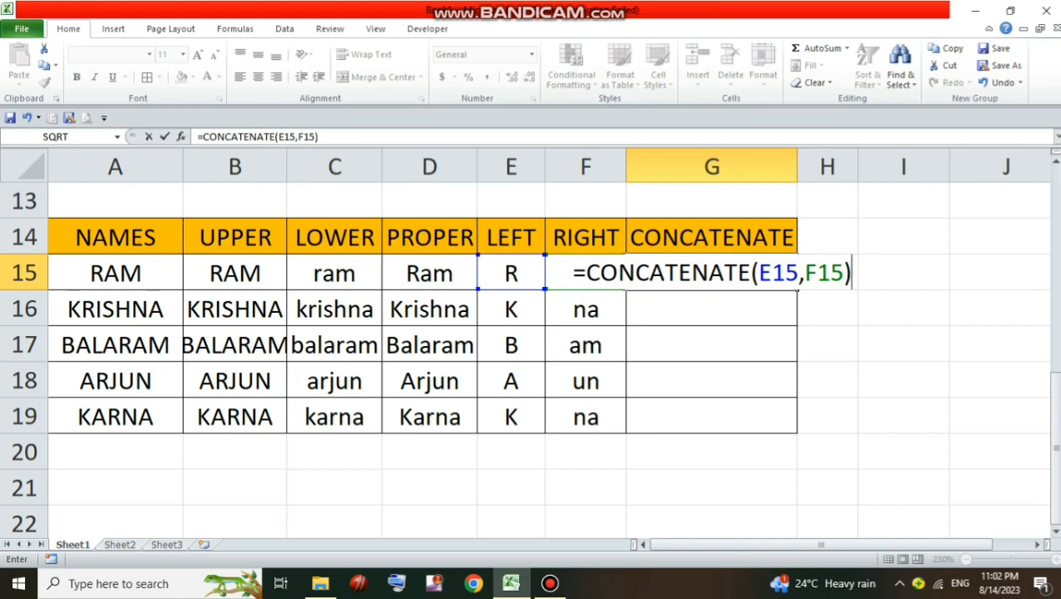
key(Return)
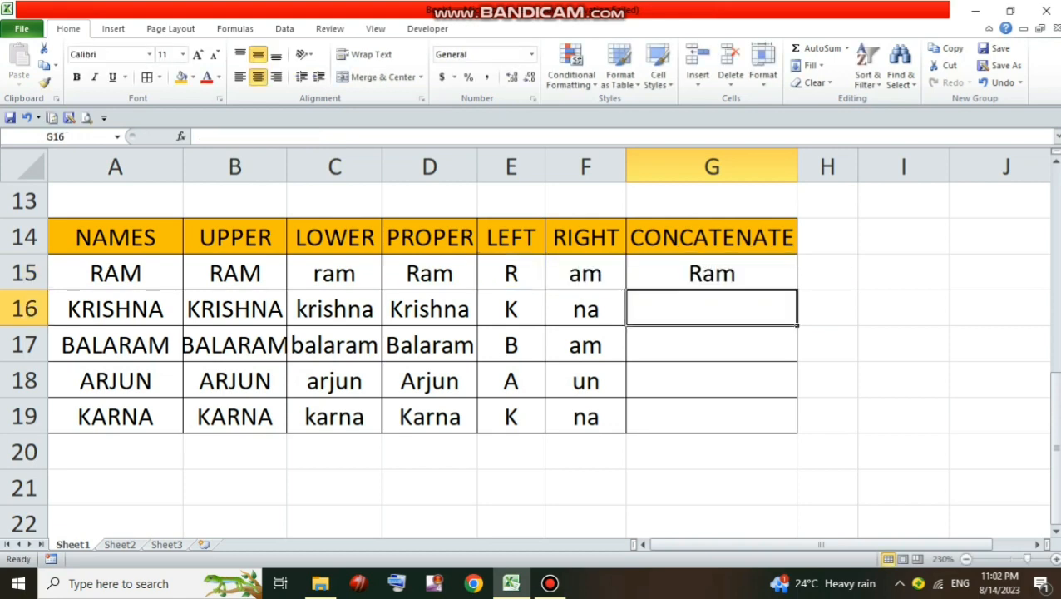
Fill the CONCATENATE formula from G15 down to G19 for the remaining names
click(712, 272)
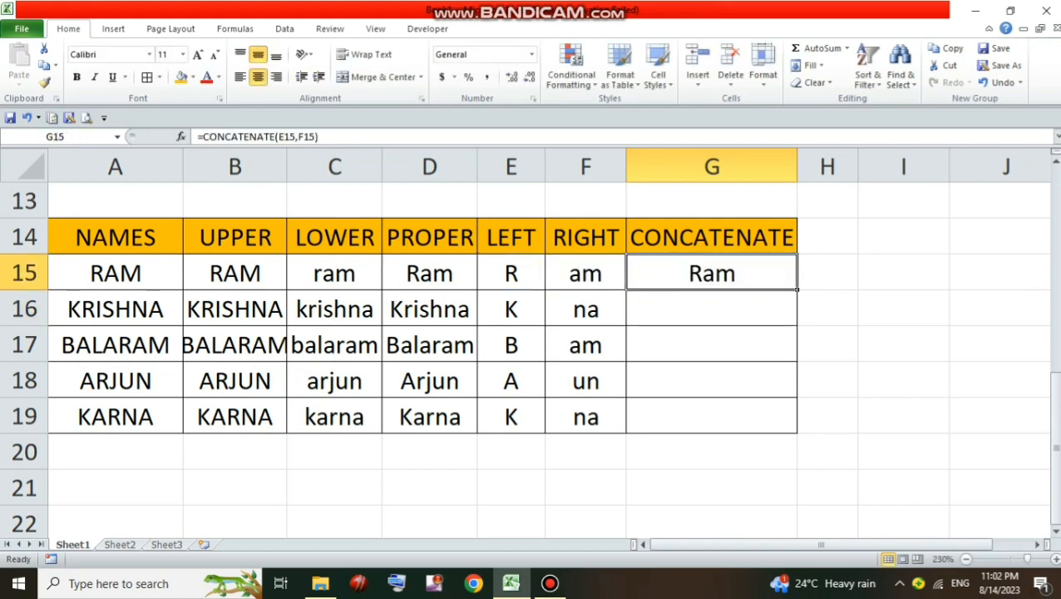
drag(796, 289, 796, 428)
click(712, 488)
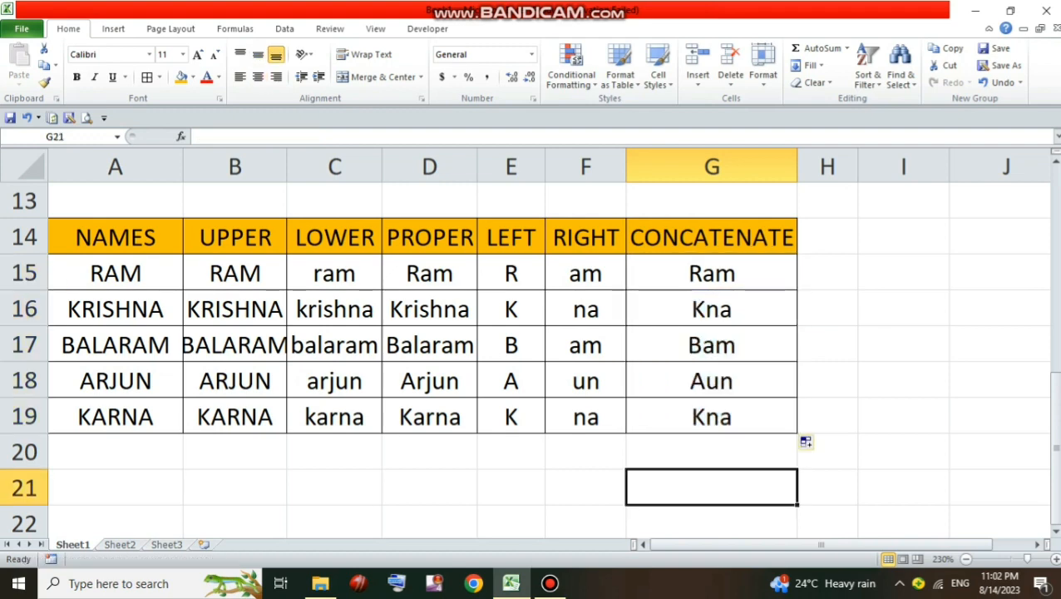